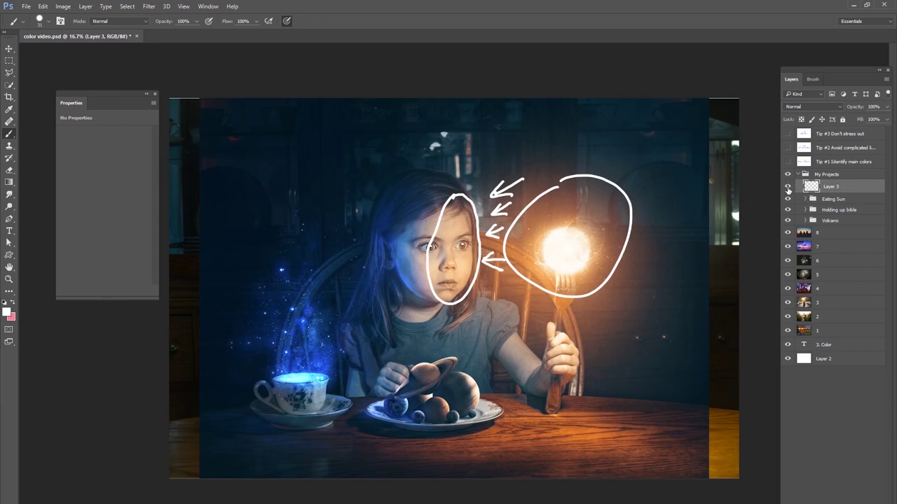
Step: Hide Layer 3's sketch overlay and expand the Eating Sun group
{"action": "left_click", "coordinate": [787, 186]}
{"action": "left_click", "coordinate": [806, 199]}
Step: Hide final1 and, on a new layer above setup, circle the light bulb in white
{"action": "left_click", "coordinate": [788, 211]}
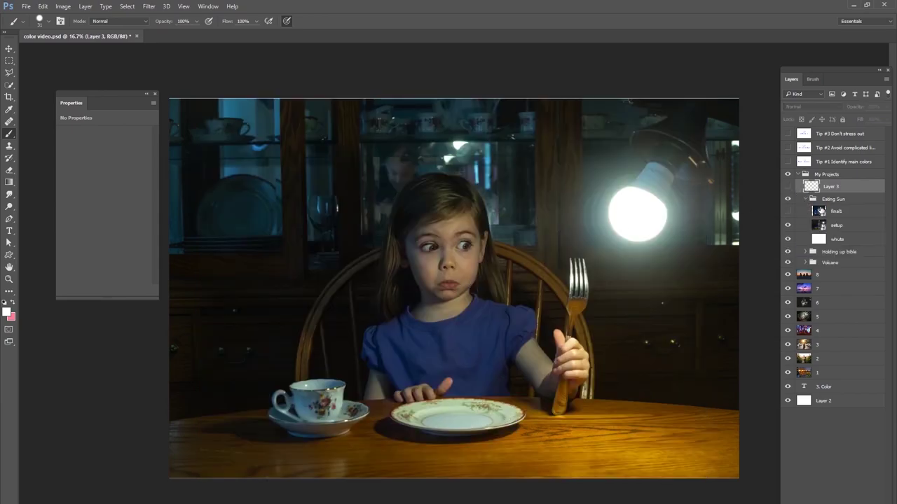
{"action": "left_click", "coordinate": [835, 224]}
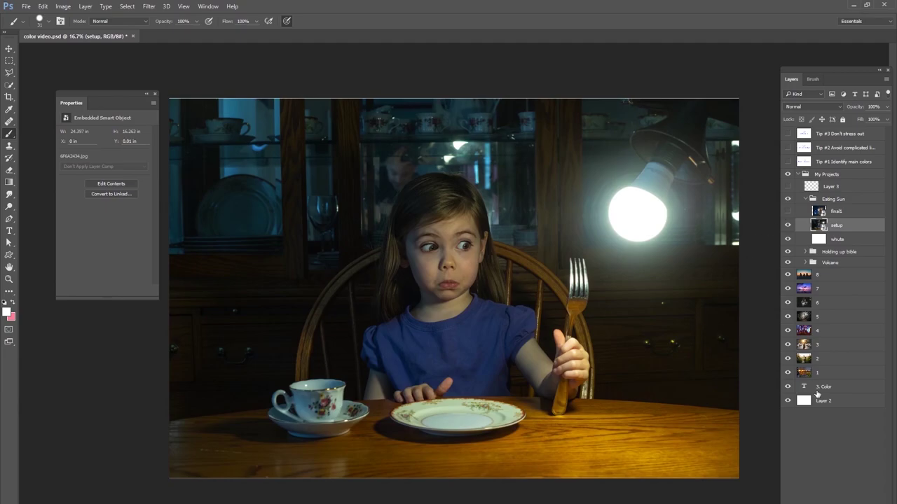
{"action": "left_click", "coordinate": [860, 491]}
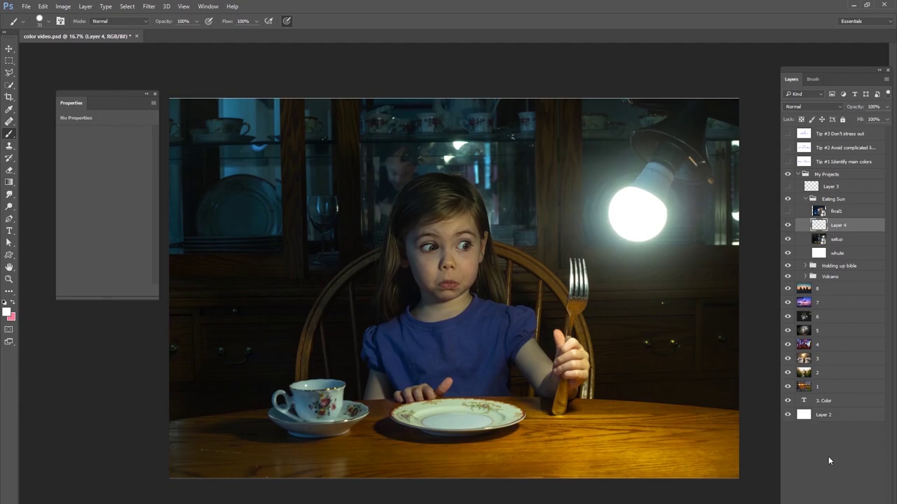
{"action": "mouse_move", "coordinate": [617, 168]}
{"action": "left_mouse_down"}
{"action": "mouse_move", "coordinate": [583, 178]}
{"action": "mouse_move", "coordinate": [594, 260]}
{"action": "mouse_move", "coordinate": [692, 217]}
{"action": "mouse_move", "coordinate": [657, 168]}
{"action": "mouse_move", "coordinate": [614, 166]}
{"action": "mouse_move", "coordinate": [576, 190]}
{"action": "mouse_move", "coordinate": [695, 222]}
{"action": "mouse_move", "coordinate": [607, 172]}
{"action": "left_mouse_up"}
{"action": "right_click", "coordinate": [620, 190]}
{"action": "key", "text": "Return"}
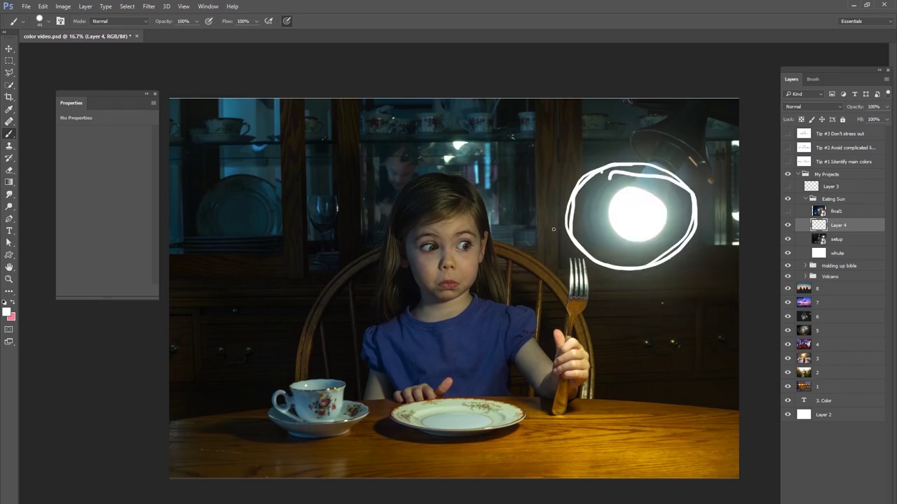
Step: Draw white arrows from the bulb toward the girl, fork and face, plus a second glow circle
{"action": "mouse_move", "coordinate": [579, 224]}
{"action": "left_mouse_down"}
{"action": "mouse_move", "coordinate": [541, 226]}
{"action": "mouse_move", "coordinate": [546, 241]}
{"action": "left_mouse_up"}
{"action": "mouse_move", "coordinate": [608, 254]}
{"action": "left_mouse_down"}
{"action": "mouse_move", "coordinate": [581, 278]}
{"action": "mouse_move", "coordinate": [602, 286]}
{"action": "left_mouse_up"}
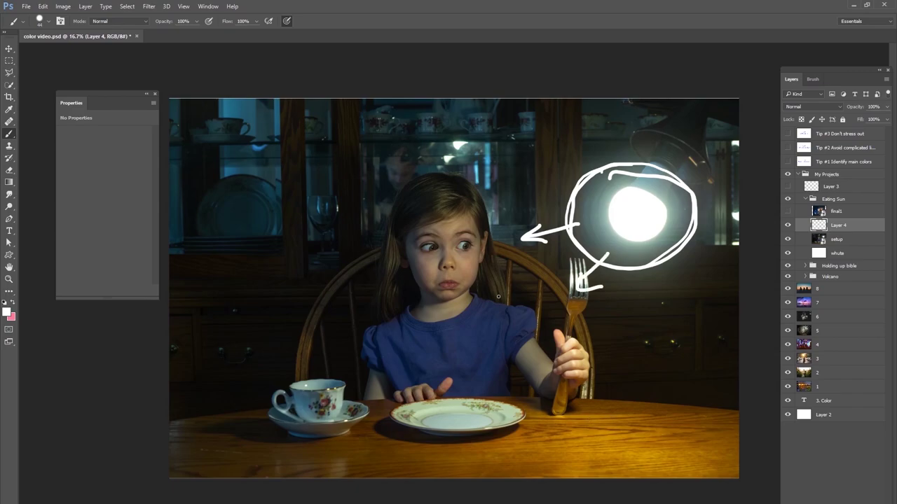
{"action": "mouse_move", "coordinate": [532, 256]}
{"action": "left_mouse_down"}
{"action": "mouse_move", "coordinate": [493, 261]}
{"action": "mouse_move", "coordinate": [505, 251]}
{"action": "mouse_move", "coordinate": [517, 273]}
{"action": "left_mouse_up"}
{"action": "mouse_move", "coordinate": [625, 166]}
{"action": "left_mouse_down"}
{"action": "mouse_move", "coordinate": [567, 225]}
{"action": "mouse_move", "coordinate": [669, 181]}
{"action": "mouse_move", "coordinate": [634, 168]}
{"action": "left_mouse_up"}
{"action": "mouse_move", "coordinate": [638, 269]}
{"action": "left_mouse_down"}
{"action": "mouse_move", "coordinate": [619, 288]}
{"action": "mouse_move", "coordinate": [623, 278]}
{"action": "mouse_move", "coordinate": [640, 295]}
{"action": "left_mouse_up"}
{"action": "left_click_drag", "start_coordinate": [571, 181], "coordinate": [504, 187]}
{"action": "left_click_drag", "start_coordinate": [532, 174], "coordinate": [538, 200]}
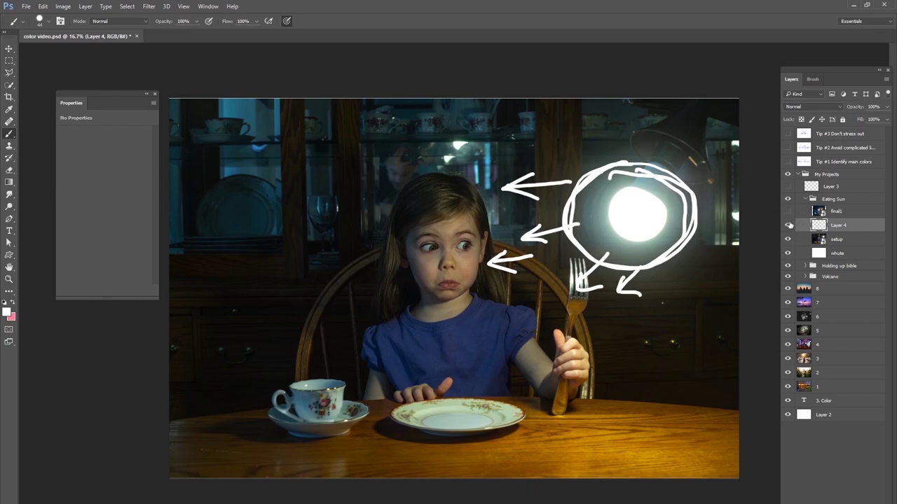
Step: Show final1 again and delete Layer 3 with its old sketch
{"action": "left_click", "coordinate": [787, 211]}
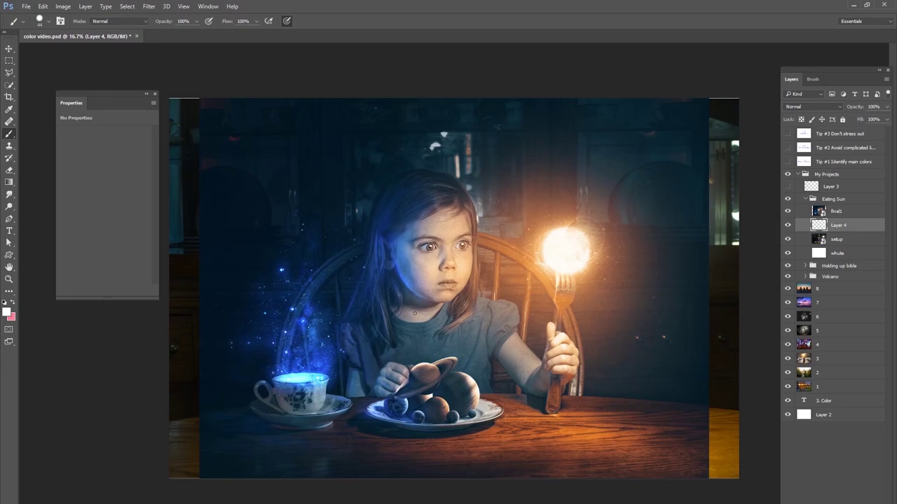
{"action": "left_click", "coordinate": [788, 186]}
{"action": "left_click", "coordinate": [833, 186]}
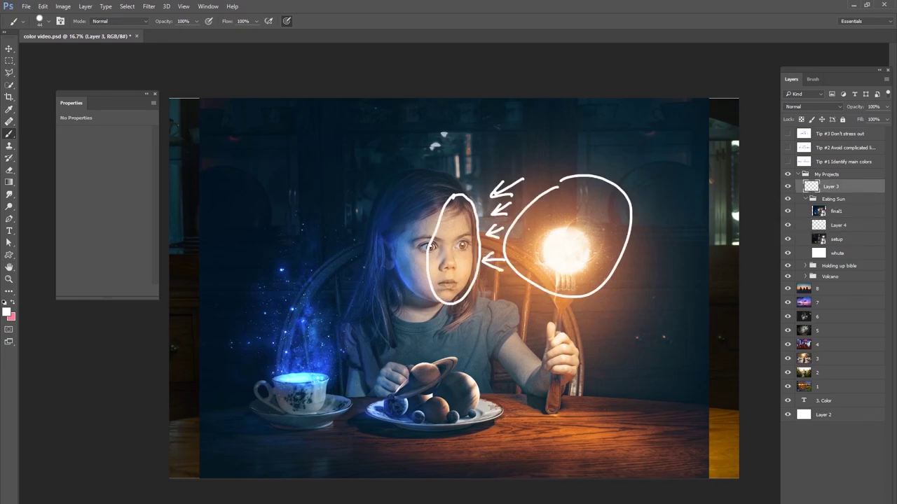
{"action": "key", "text": "Delete"}
Step: On a new layer in Eating Sun, circle the teacup and arrow up to the girl's face
{"action": "key", "text": "ctrl+shift+alt+n"}
{"action": "mouse_move", "coordinate": [285, 354]}
{"action": "left_mouse_down"}
{"action": "mouse_move", "coordinate": [342, 359]}
{"action": "mouse_move", "coordinate": [301, 344]}
{"action": "left_mouse_up"}
{"action": "mouse_move", "coordinate": [287, 307]}
{"action": "left_mouse_down"}
{"action": "mouse_move", "coordinate": [298, 280]}
{"action": "mouse_move", "coordinate": [350, 253]}
{"action": "left_mouse_up"}
{"action": "mouse_move", "coordinate": [336, 251]}
{"action": "left_mouse_down"}
{"action": "mouse_move", "coordinate": [358, 247]}
{"action": "mouse_move", "coordinate": [358, 265]}
{"action": "mouse_move", "coordinate": [389, 283]}
{"action": "mouse_move", "coordinate": [415, 243]}
{"action": "mouse_move", "coordinate": [380, 210]}
{"action": "mouse_move", "coordinate": [399, 210]}
{"action": "mouse_move", "coordinate": [391, 249]}
{"action": "left_mouse_up"}
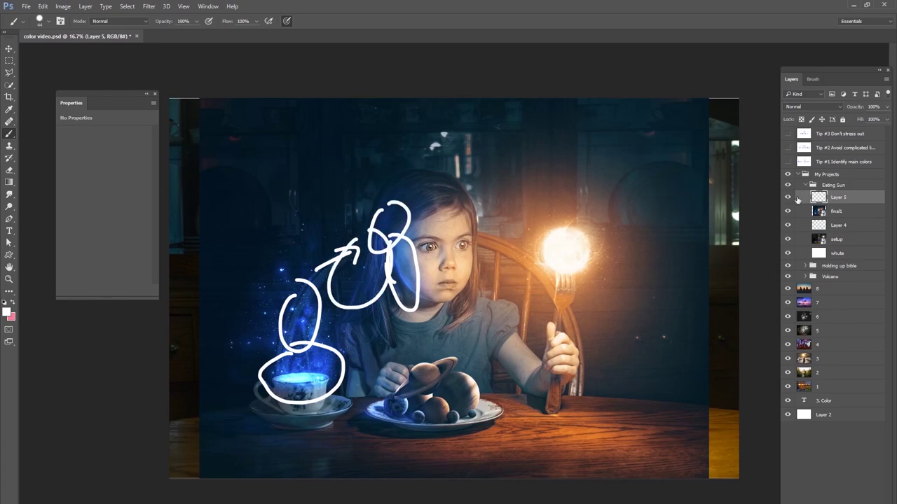
Step: Collapse and hide Eating Sun, then add a new sketch layer in Holding up bible
{"action": "left_click", "coordinate": [805, 185]}
{"action": "left_click", "coordinate": [788, 185]}
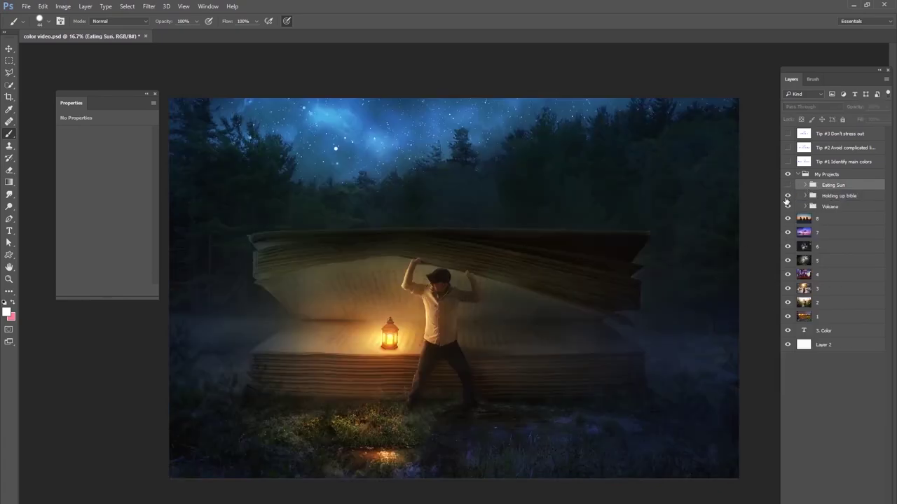
{"action": "left_click", "coordinate": [812, 197]}
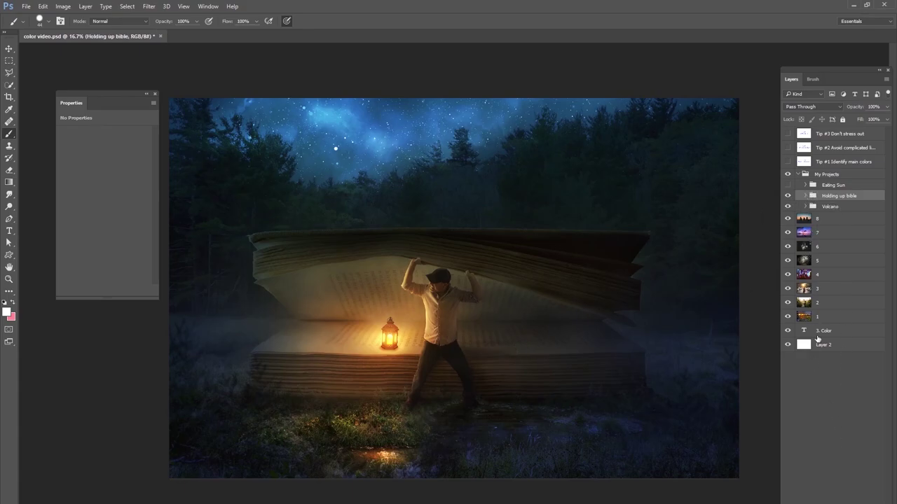
{"action": "key", "text": "ctrl+shift+alt+n"}
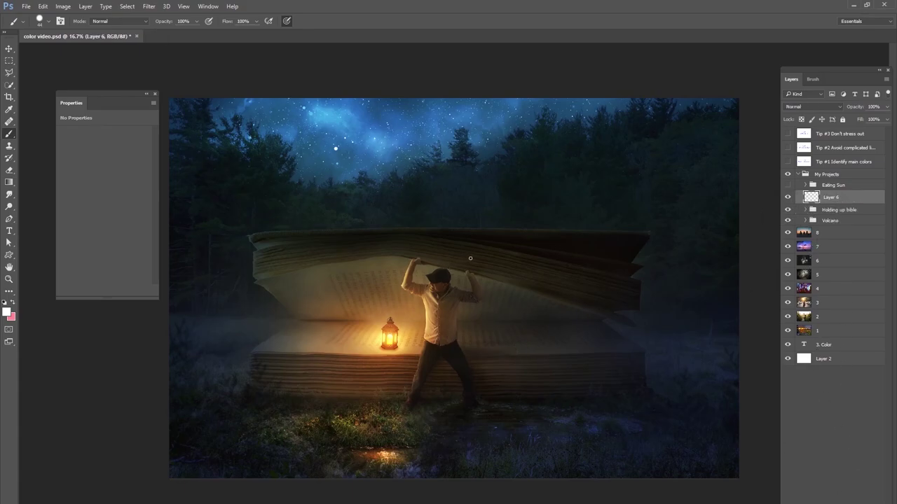
{"action": "right_click", "coordinate": [470, 258]}
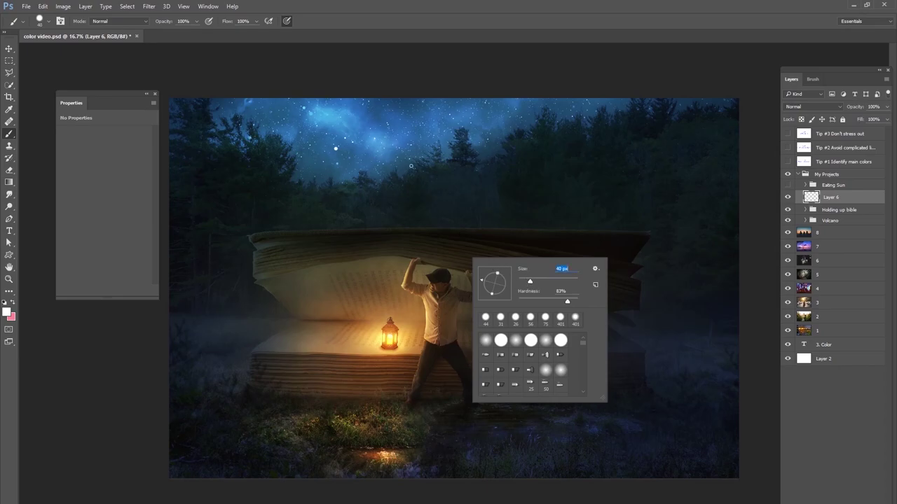
Step: Brush two white loops across the sky with down-arrows beneath them
{"action": "mouse_move", "coordinate": [356, 117]}
{"action": "left_mouse_down"}
{"action": "mouse_move", "coordinate": [262, 181]}
{"action": "mouse_move", "coordinate": [534, 118]}
{"action": "mouse_move", "coordinate": [305, 128]}
{"action": "left_mouse_up"}
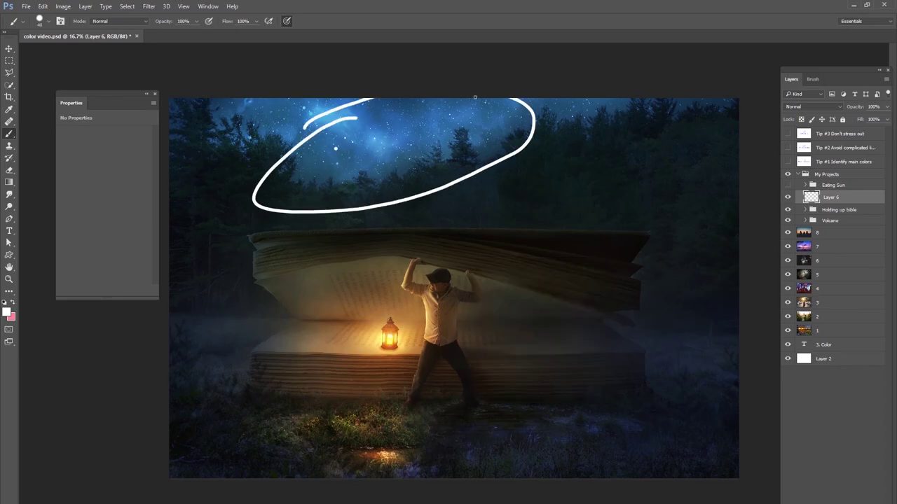
{"action": "mouse_move", "coordinate": [515, 91]}
{"action": "left_mouse_down"}
{"action": "mouse_move", "coordinate": [455, 176]}
{"action": "mouse_move", "coordinate": [562, 92]}
{"action": "mouse_move", "coordinate": [343, 189]}
{"action": "left_mouse_up"}
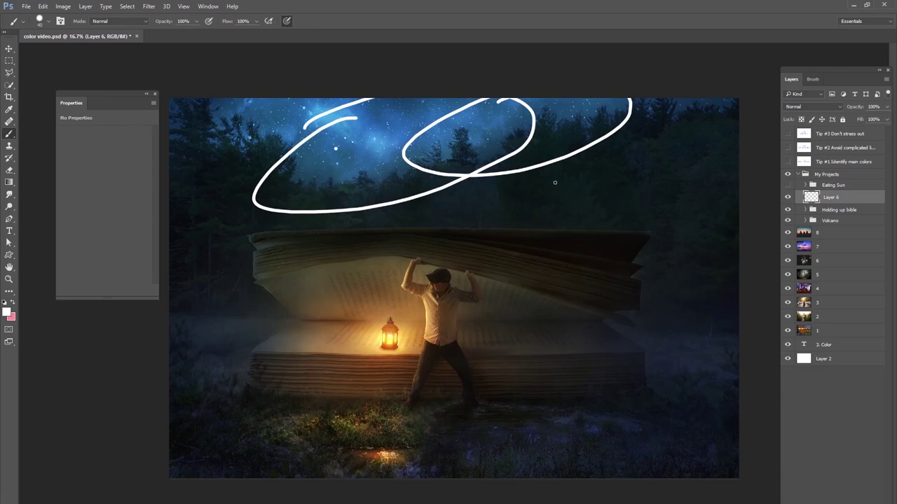
{"action": "left_click_drag", "start_coordinate": [558, 153], "coordinate": [565, 211]}
{"action": "left_click_drag", "start_coordinate": [553, 184], "coordinate": [591, 183]}
{"action": "mouse_move", "coordinate": [626, 161]}
{"action": "left_mouse_down"}
{"action": "mouse_move", "coordinate": [632, 209]}
{"action": "mouse_move", "coordinate": [649, 186]}
{"action": "left_mouse_up"}
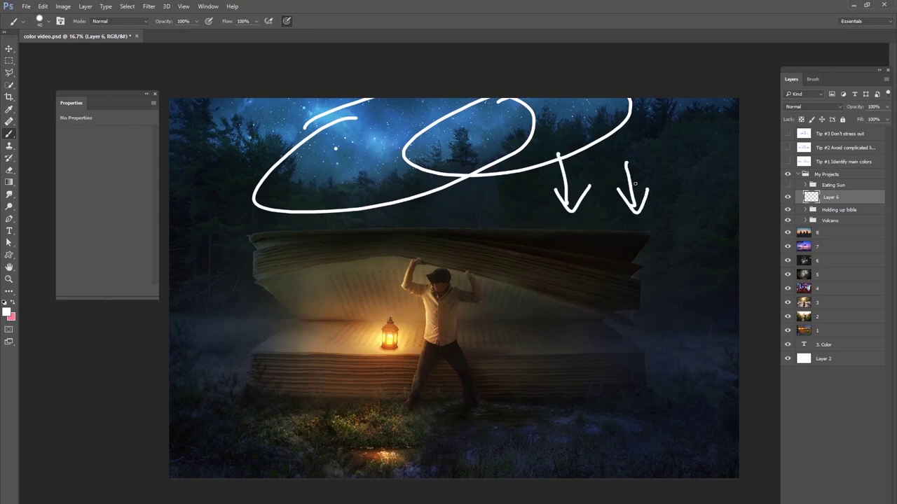
Step: Box the lantern in white with glow strokes, and scribble a zigzag right of the man
{"action": "mouse_move", "coordinate": [360, 315]}
{"action": "left_mouse_down"}
{"action": "mouse_move", "coordinate": [378, 366]}
{"action": "mouse_move", "coordinate": [416, 311]}
{"action": "mouse_move", "coordinate": [372, 317]}
{"action": "mouse_move", "coordinate": [382, 283]}
{"action": "mouse_move", "coordinate": [404, 267]}
{"action": "mouse_move", "coordinate": [400, 299]}
{"action": "mouse_move", "coordinate": [423, 306]}
{"action": "mouse_move", "coordinate": [425, 315]}
{"action": "mouse_move", "coordinate": [418, 373]}
{"action": "left_mouse_up"}
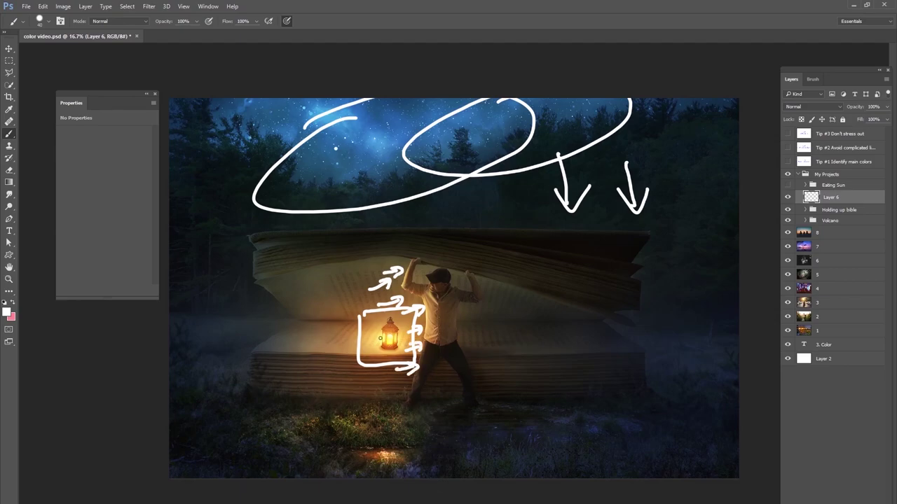
{"action": "left_click", "coordinate": [343, 344]}
{"action": "mouse_move", "coordinate": [354, 359]}
{"action": "left_mouse_down"}
{"action": "mouse_move", "coordinate": [395, 344]}
{"action": "mouse_move", "coordinate": [417, 337]}
{"action": "left_mouse_up"}
{"action": "mouse_move", "coordinate": [468, 323]}
{"action": "left_mouse_down"}
{"action": "mouse_move", "coordinate": [491, 323]}
{"action": "mouse_move", "coordinate": [471, 322]}
{"action": "left_mouse_up"}
Step: Hide the final composite to reveal the setup photo and move Layer 6 into Holding up bible
{"action": "left_click", "coordinate": [786, 197]}
{"action": "left_click", "coordinate": [805, 209]}
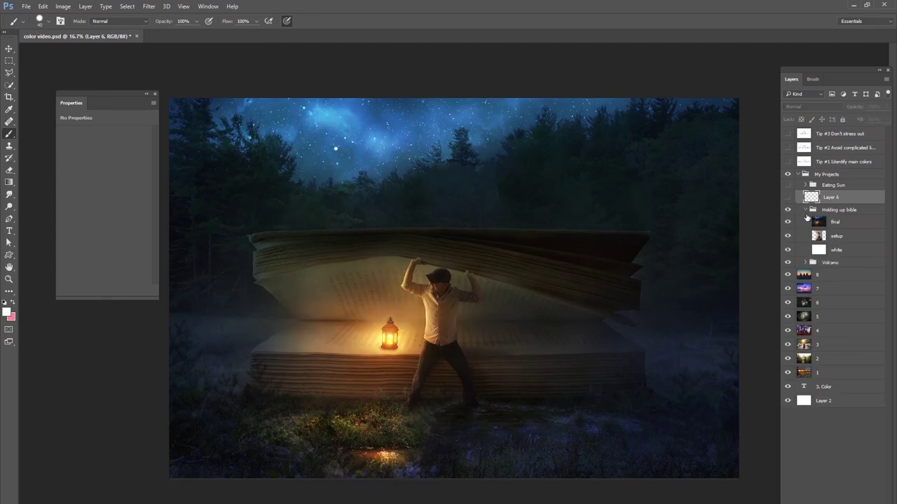
{"action": "left_click", "coordinate": [787, 222]}
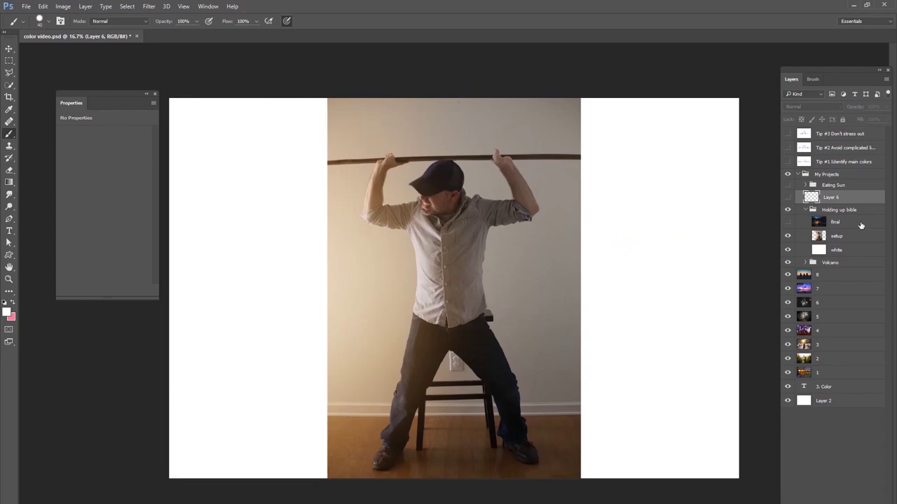
{"action": "left_click", "coordinate": [841, 210]}
{"action": "left_click", "coordinate": [830, 198]}
{"action": "left_click_drag", "start_coordinate": [830, 197], "coordinate": [839, 210]}
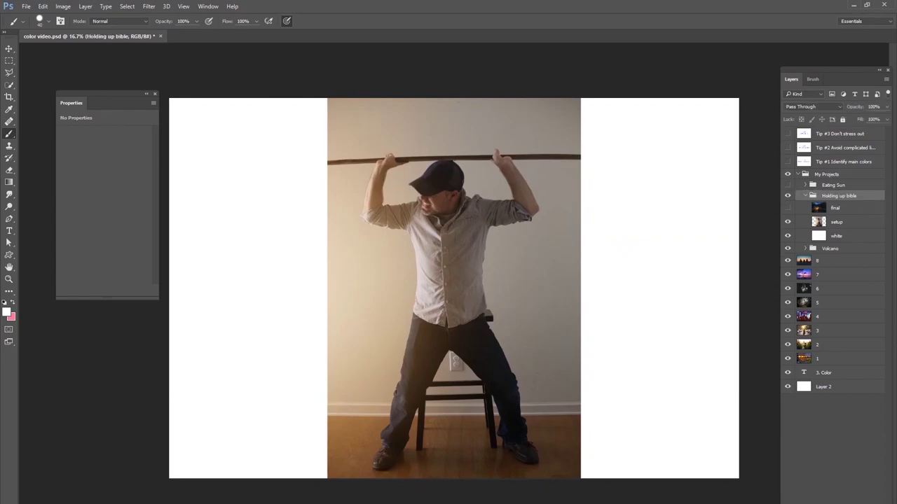
Step: Paint a white sun at the photo's left edge with rays fanning from it
{"action": "right_click", "coordinate": [332, 288]}
{"action": "left_click_drag", "start_coordinate": [334, 290], "coordinate": [339, 285]}
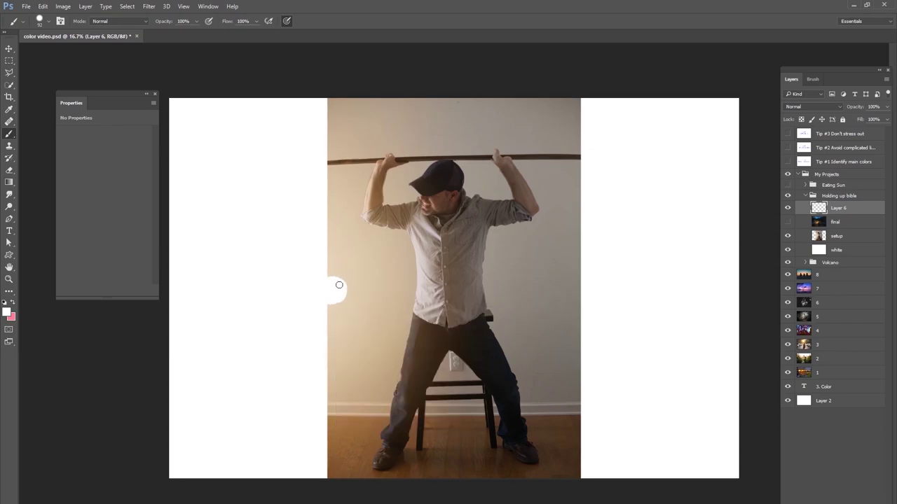
{"action": "right_click", "coordinate": [370, 257]}
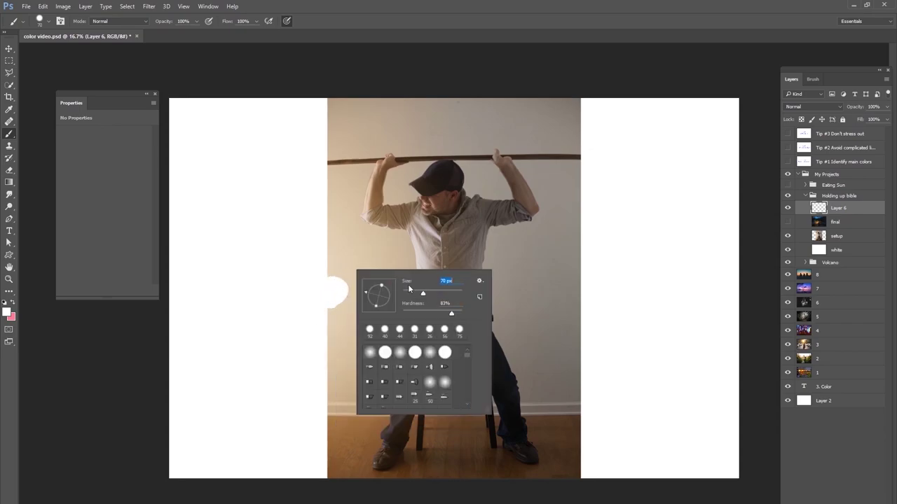
{"action": "key", "text": "Return"}
{"action": "mouse_move", "coordinate": [335, 272]}
{"action": "left_mouse_down"}
{"action": "mouse_move", "coordinate": [371, 251]}
{"action": "mouse_move", "coordinate": [392, 280]}
{"action": "left_mouse_up"}
{"action": "mouse_move", "coordinate": [344, 300]}
{"action": "left_mouse_down"}
{"action": "mouse_move", "coordinate": [385, 295]}
{"action": "mouse_move", "coordinate": [371, 326]}
{"action": "left_mouse_up"}
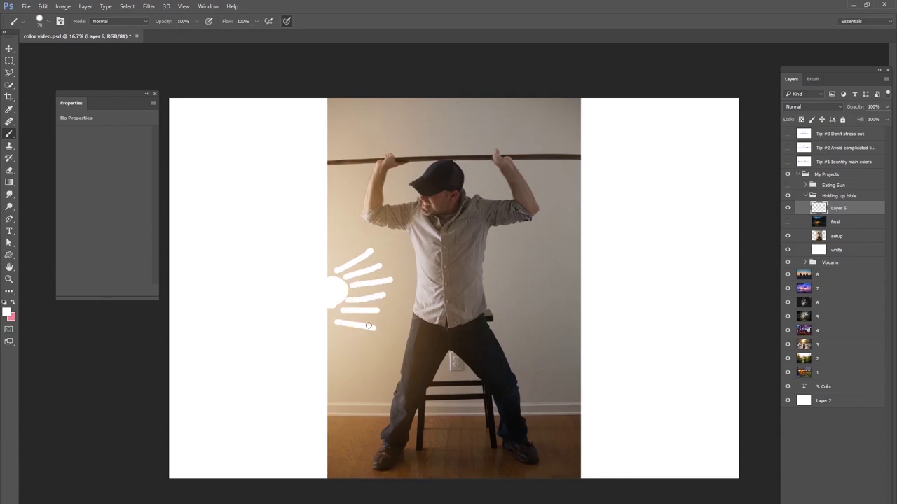
Step: Draw a curved stroke left of the man's arm and left-pointing arrows on the wall
{"action": "right_click", "coordinate": [401, 257]}
{"action": "key", "text": "Return"}
{"action": "mouse_move", "coordinate": [364, 171]}
{"action": "left_mouse_down"}
{"action": "mouse_move", "coordinate": [353, 219]}
{"action": "mouse_move", "coordinate": [406, 252]}
{"action": "mouse_move", "coordinate": [408, 264]}
{"action": "mouse_move", "coordinate": [394, 361]}
{"action": "left_mouse_up"}
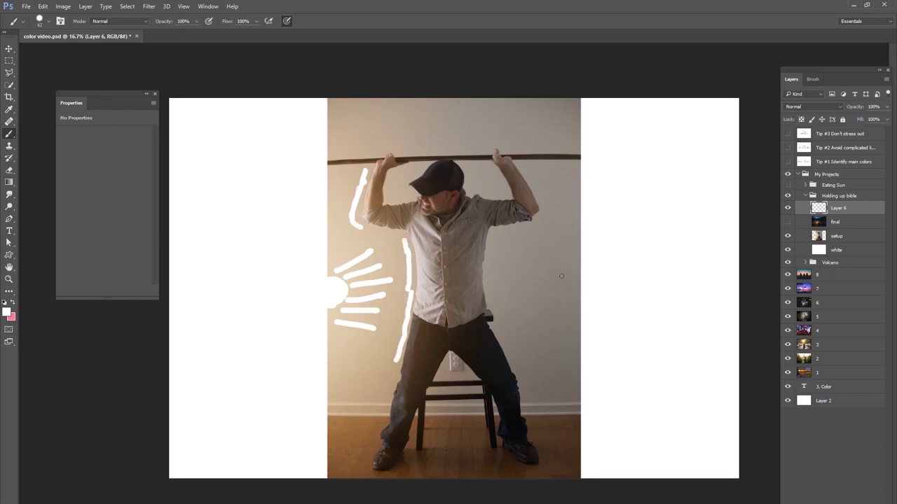
{"action": "left_click_drag", "start_coordinate": [549, 267], "coordinate": [532, 269]}
{"action": "mouse_move", "coordinate": [543, 269]}
{"action": "left_mouse_down"}
{"action": "mouse_move", "coordinate": [512, 267]}
{"action": "mouse_move", "coordinate": [505, 236]}
{"action": "mouse_move", "coordinate": [519, 233]}
{"action": "mouse_move", "coordinate": [519, 253]}
{"action": "left_mouse_up"}
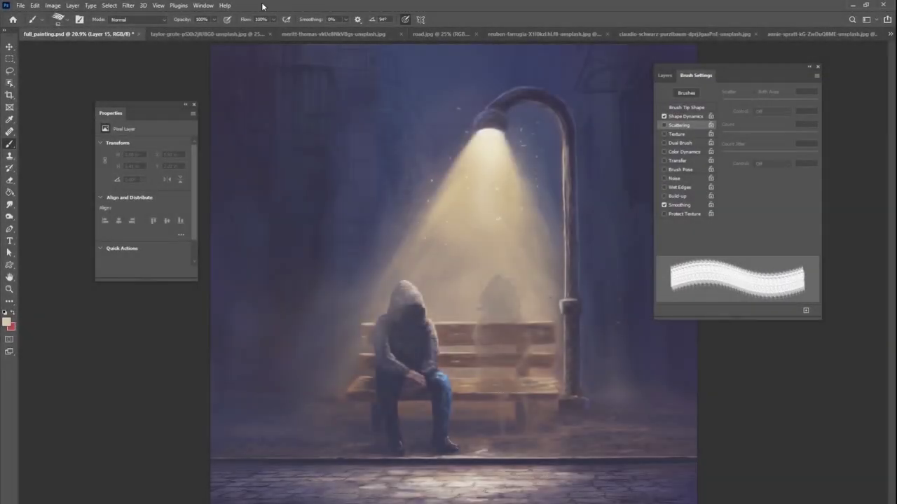
Step: Enable brush Scattering at 1000% and paint two test rain strokes
{"action": "left_click", "coordinate": [203, 6]}
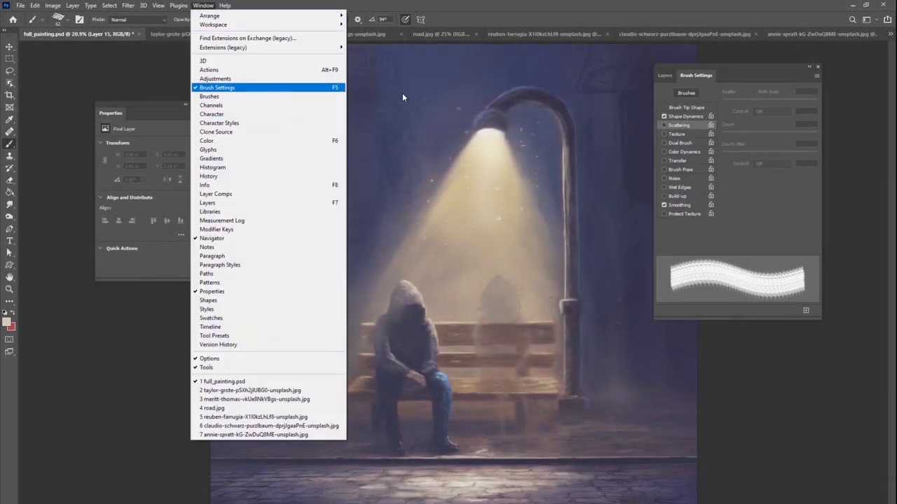
{"action": "left_click", "coordinate": [707, 77]}
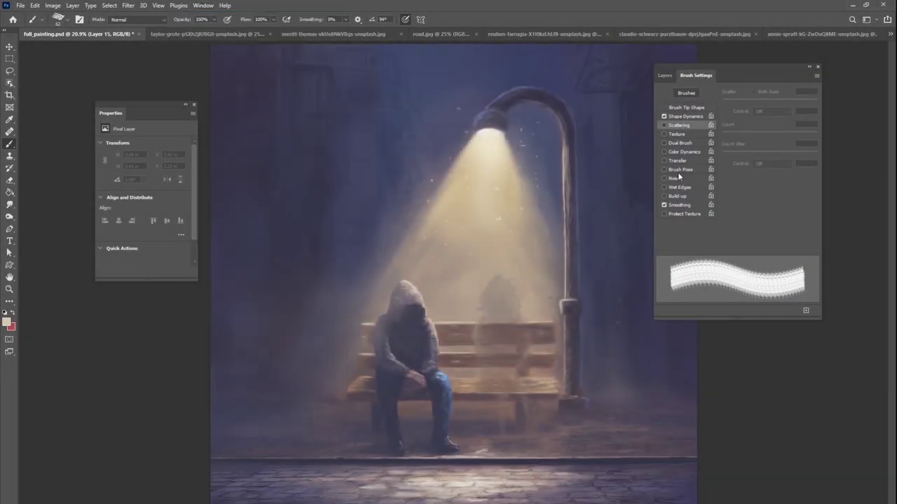
{"action": "left_click", "coordinate": [678, 125]}
{"action": "left_click", "coordinate": [736, 102]}
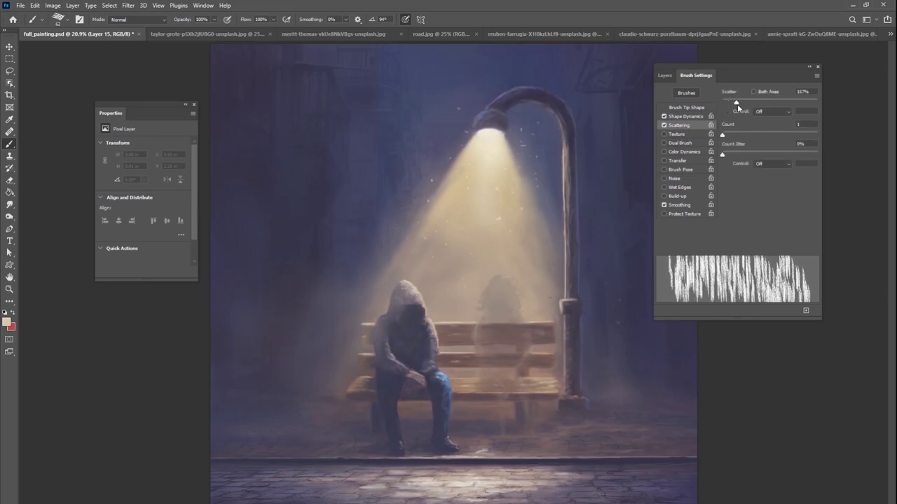
{"action": "left_click_drag", "start_coordinate": [737, 105], "coordinate": [824, 104]}
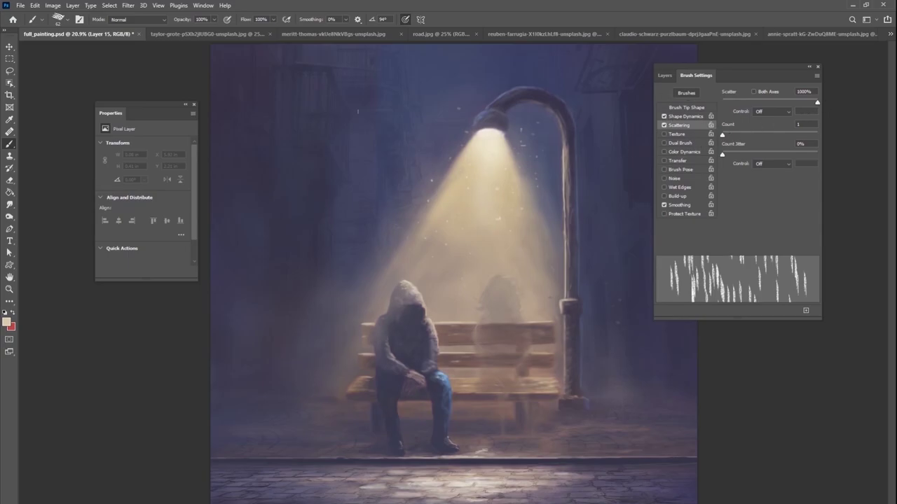
{"action": "left_click_drag", "start_coordinate": [341, 109], "coordinate": [361, 235]}
{"action": "left_click_drag", "start_coordinate": [410, 88], "coordinate": [419, 203]}
Step: Increase the brush tip spacing and paint more test rain streaks on the left
{"action": "left_click", "coordinate": [664, 75]}
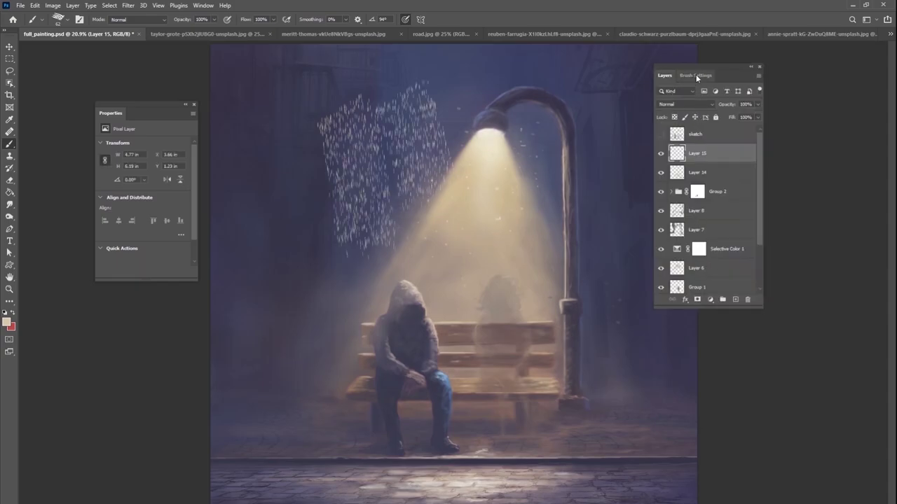
{"action": "left_click", "coordinate": [695, 75]}
{"action": "left_click", "coordinate": [687, 107]}
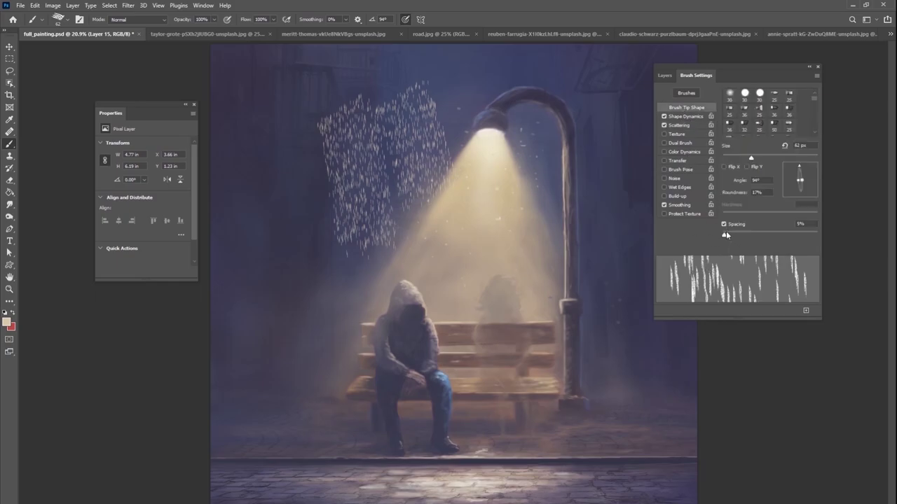
{"action": "mouse_move", "coordinate": [726, 231]}
{"action": "left_mouse_down"}
{"action": "mouse_move", "coordinate": [746, 238]}
{"action": "mouse_move", "coordinate": [736, 235]}
{"action": "left_mouse_up"}
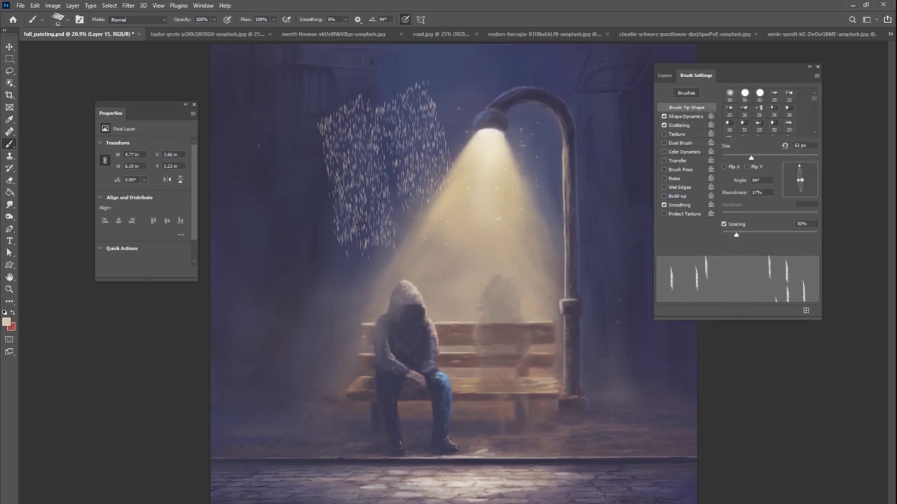
{"action": "mouse_move", "coordinate": [258, 146]}
{"action": "left_mouse_down"}
{"action": "mouse_move", "coordinate": [273, 167]}
{"action": "mouse_move", "coordinate": [294, 211]}
{"action": "left_mouse_up"}
{"action": "left_click_drag", "start_coordinate": [269, 91], "coordinate": [294, 136]}
Step: Enable Transfer with 100% opacity and flow jitter, then remove the test rain layer
{"action": "left_click", "coordinate": [678, 160]}
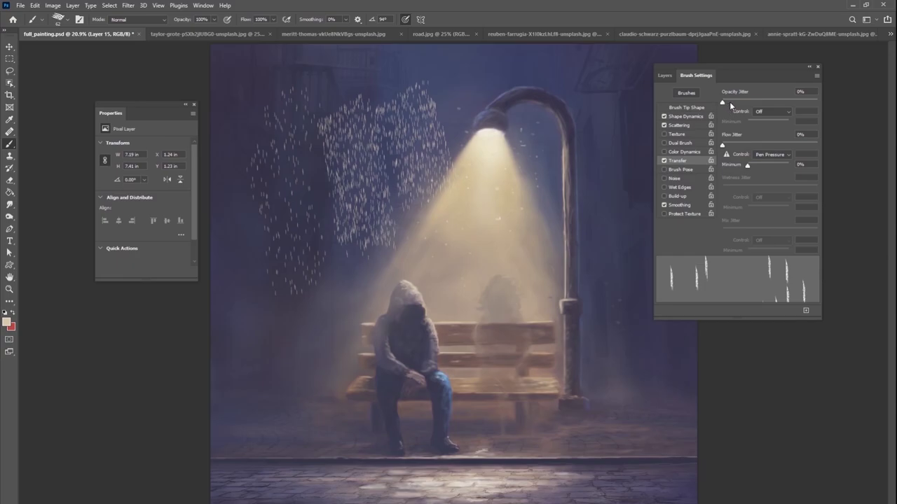
{"action": "left_click_drag", "start_coordinate": [725, 104], "coordinate": [818, 105]}
{"action": "left_click_drag", "start_coordinate": [725, 143], "coordinate": [817, 145]}
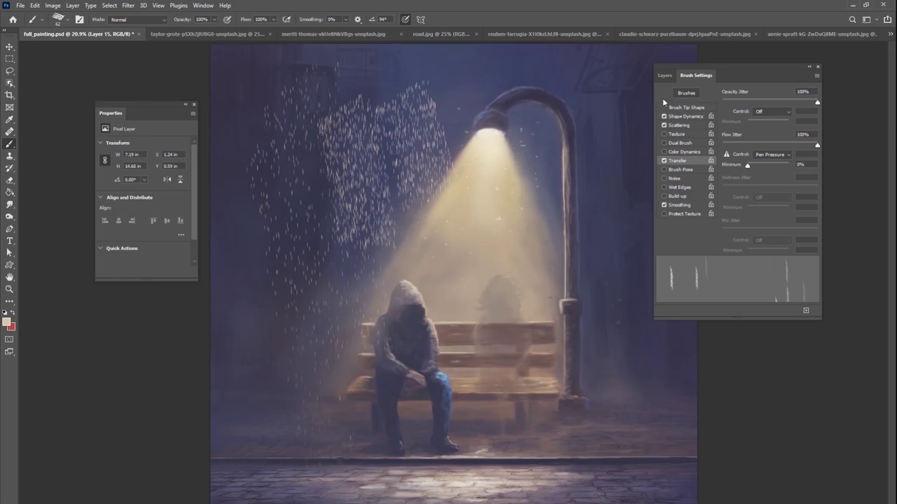
{"action": "left_click", "coordinate": [664, 75]}
{"action": "key", "text": "ctrl+z"}
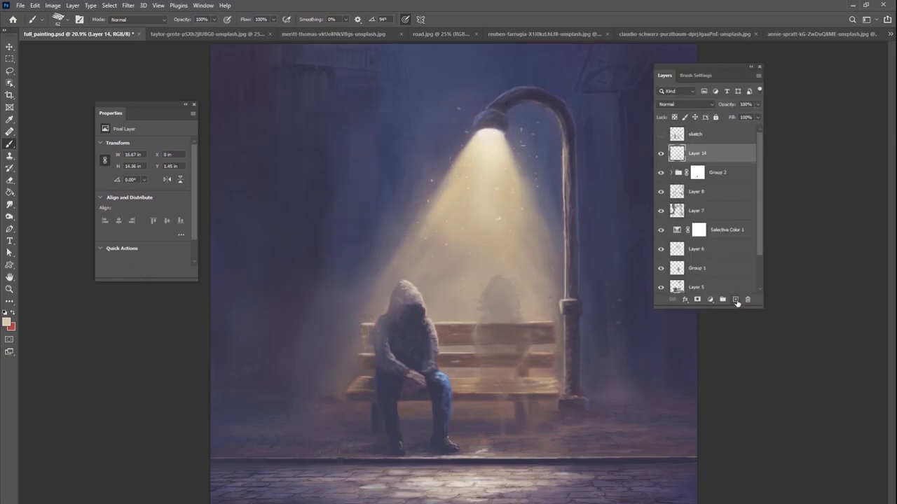
Step: Add a new rain layer and set the foreground colour to near-white
{"action": "left_click", "coordinate": [735, 299]}
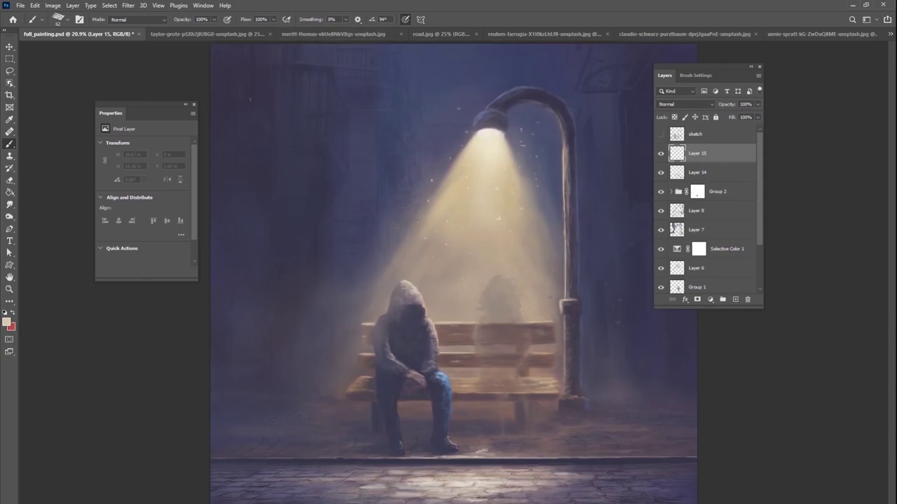
{"action": "left_click", "coordinate": [7, 323]}
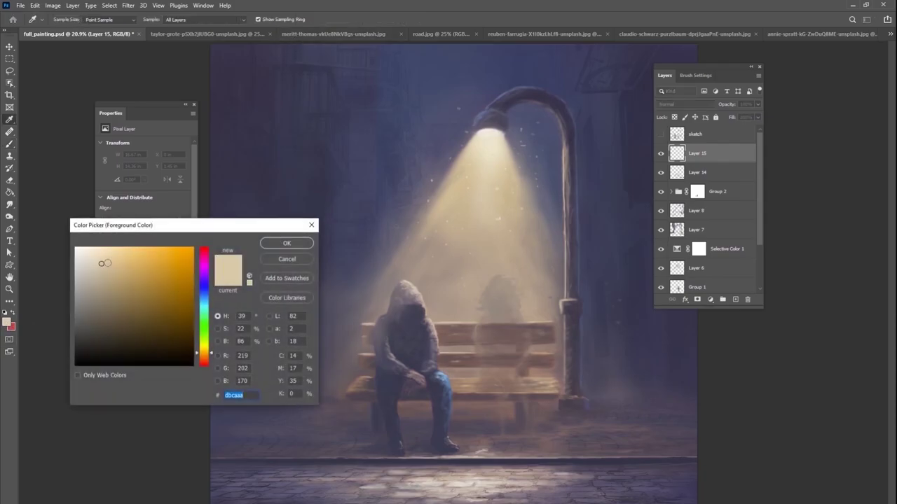
{"action": "mouse_move", "coordinate": [105, 262]}
{"action": "left_mouse_down"}
{"action": "mouse_move", "coordinate": [74, 258]}
{"action": "mouse_move", "coordinate": [80, 253]}
{"action": "left_mouse_up"}
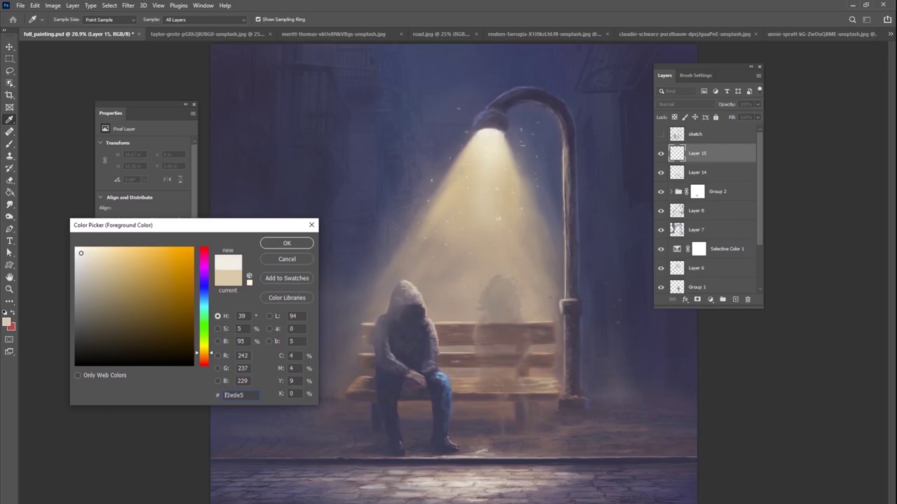
{"action": "left_click", "coordinate": [283, 244]}
Step: Set the brush size to 100 px
{"action": "right_click", "coordinate": [401, 196]}
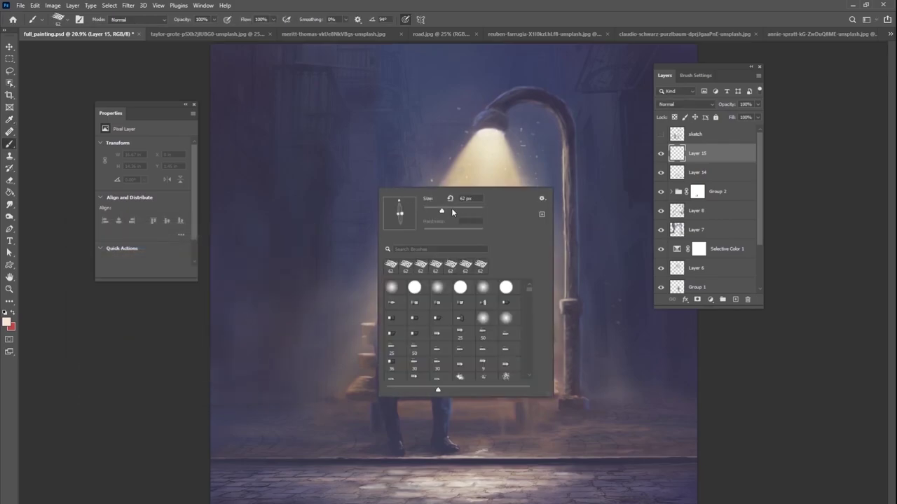
{"action": "left_click", "coordinate": [466, 198]}
{"action": "type", "text": "100"}
{"action": "key", "text": "Return"}
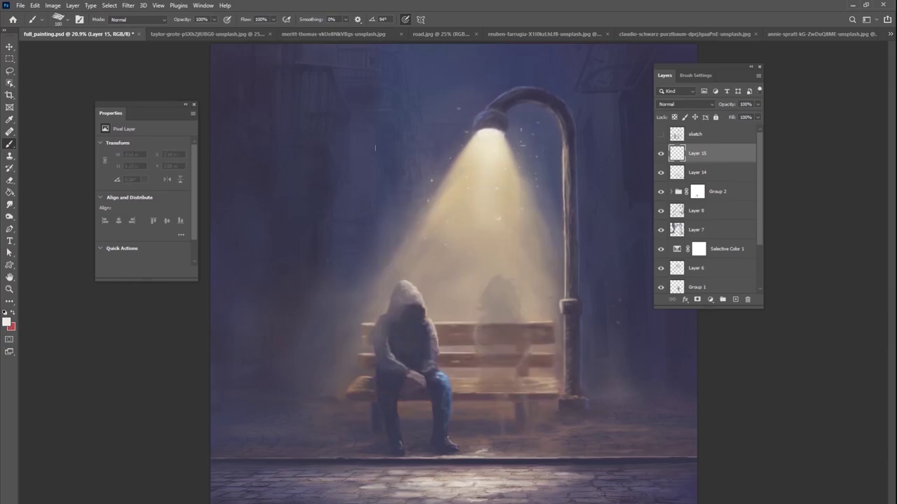
Step: Tilt the brush tip to 153°, then 114°, and paint rain streaks at the upper left
{"action": "right_click", "coordinate": [376, 165]}
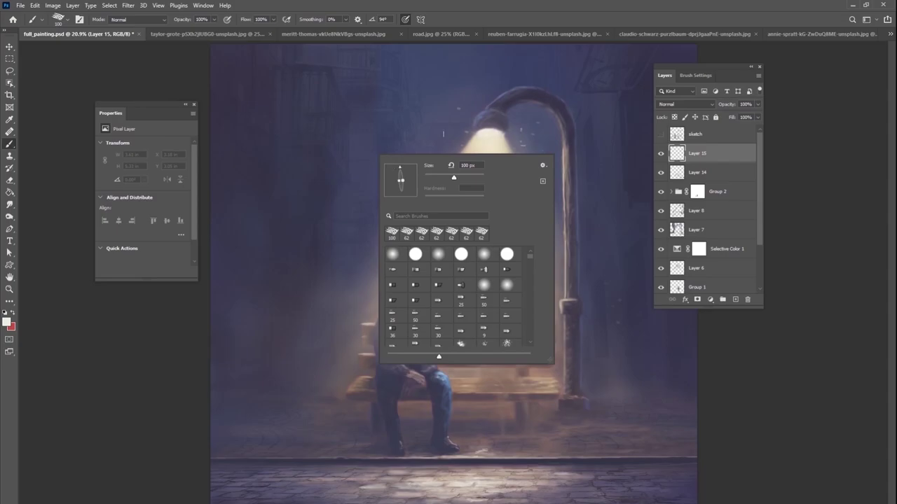
{"action": "left_click_drag", "start_coordinate": [391, 171], "coordinate": [313, 168]}
{"action": "key", "text": "Return"}
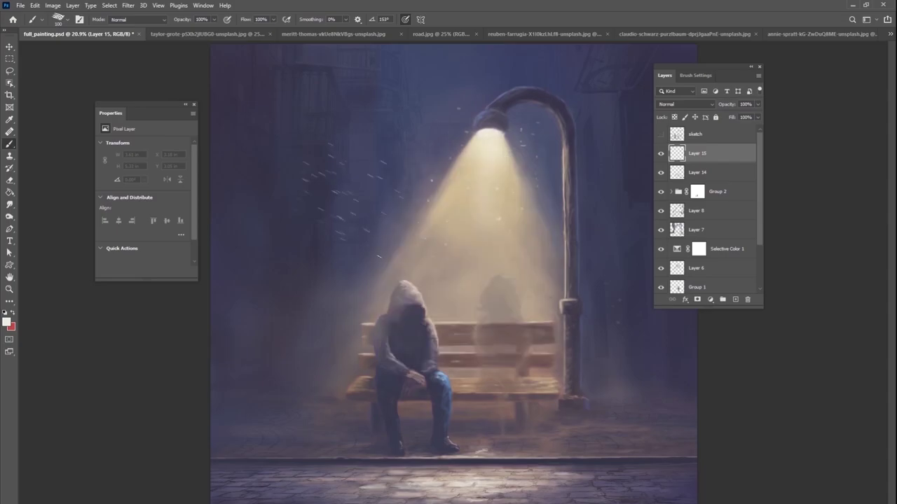
{"action": "right_click", "coordinate": [337, 146]}
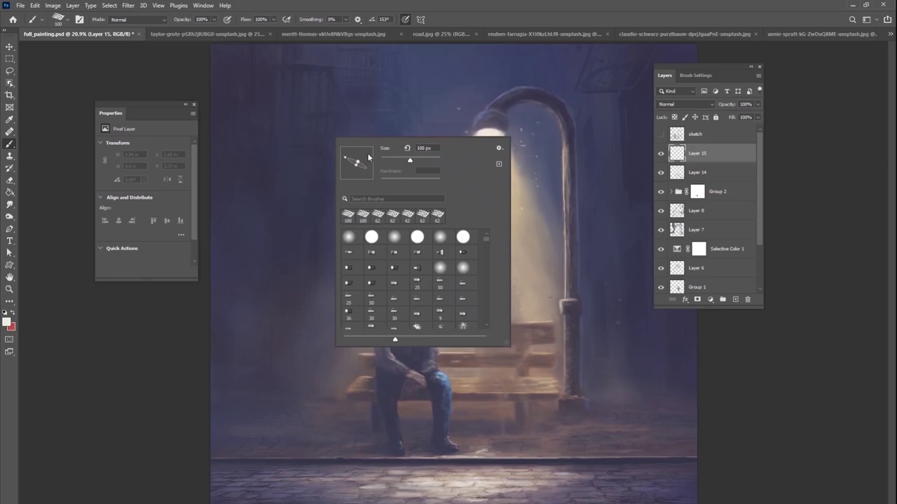
{"action": "left_click_drag", "start_coordinate": [364, 158], "coordinate": [354, 160]}
{"action": "key", "text": "Return"}
{"action": "left_click", "coordinate": [374, 120]}
Step: Readjust the brush tip options, leaving the angle at 107°
{"action": "right_click", "coordinate": [378, 157]}
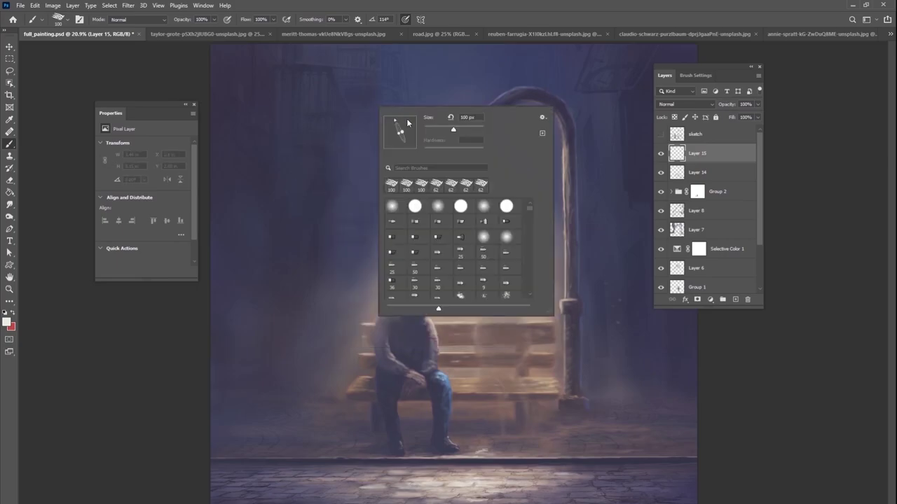
{"action": "key", "text": "Return"}
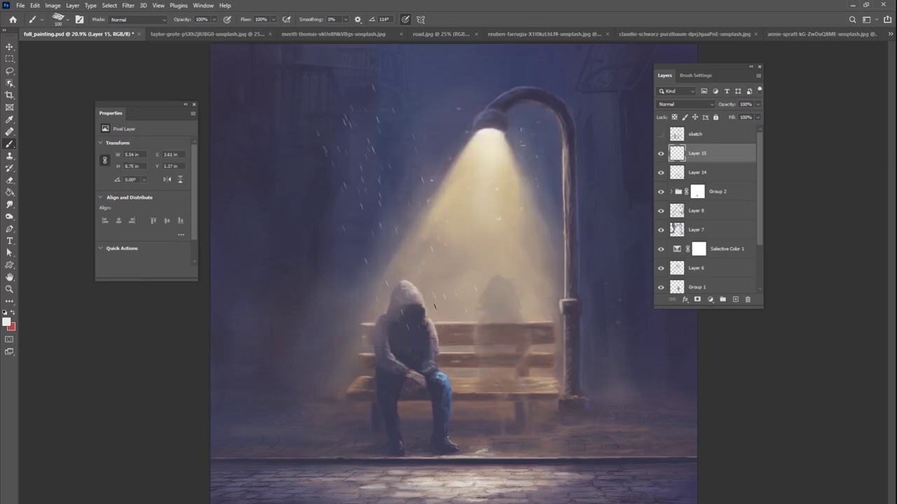
{"action": "right_click", "coordinate": [404, 170]}
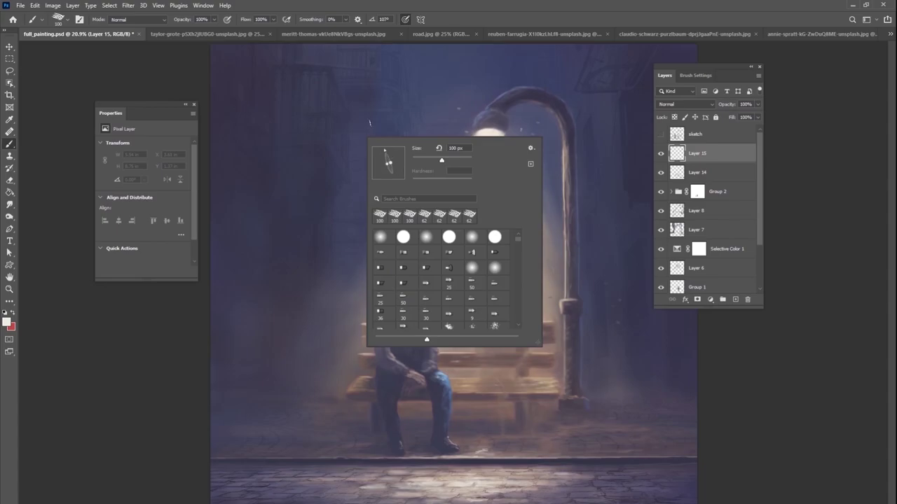
{"action": "key", "text": "Return"}
Step: Zoom out to the whole painting and move the Layers panel right, clear of the canvas
{"action": "key", "text": "ctrl+minus"}
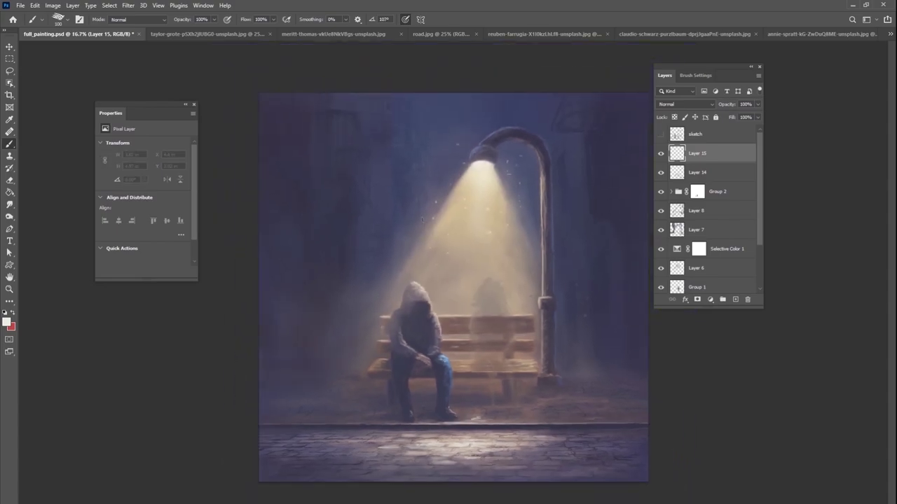
{"action": "left_click_drag", "start_coordinate": [697, 69], "coordinate": [744, 87]}
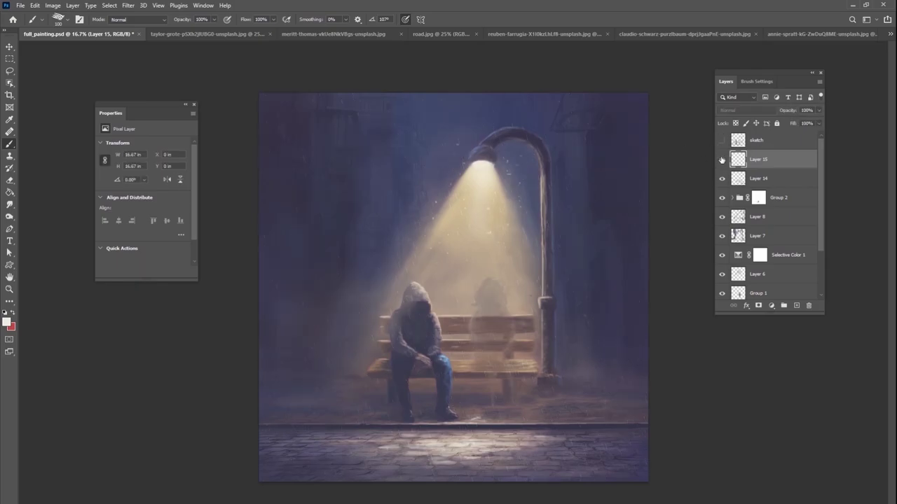
Step: Set the rain brush size to 60 px and show the Brush Settings panel
{"action": "right_click", "coordinate": [523, 202]}
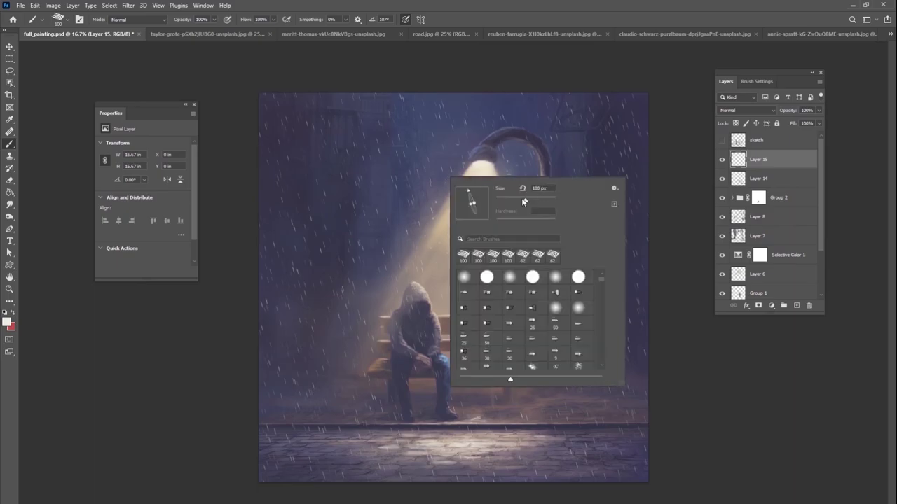
{"action": "left_click", "coordinate": [532, 187]}
{"action": "type", "text": "60"}
{"action": "key", "text": "Return"}
{"action": "right_click", "coordinate": [420, 193]}
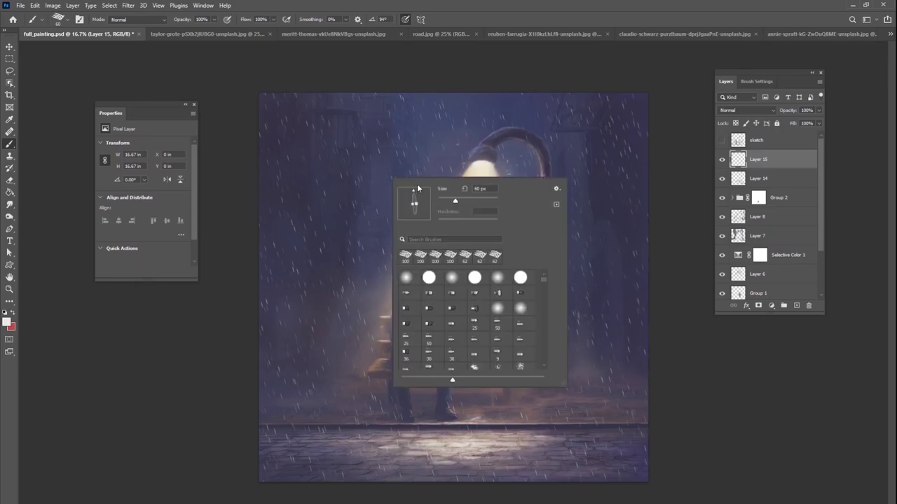
{"action": "key", "text": "Escape"}
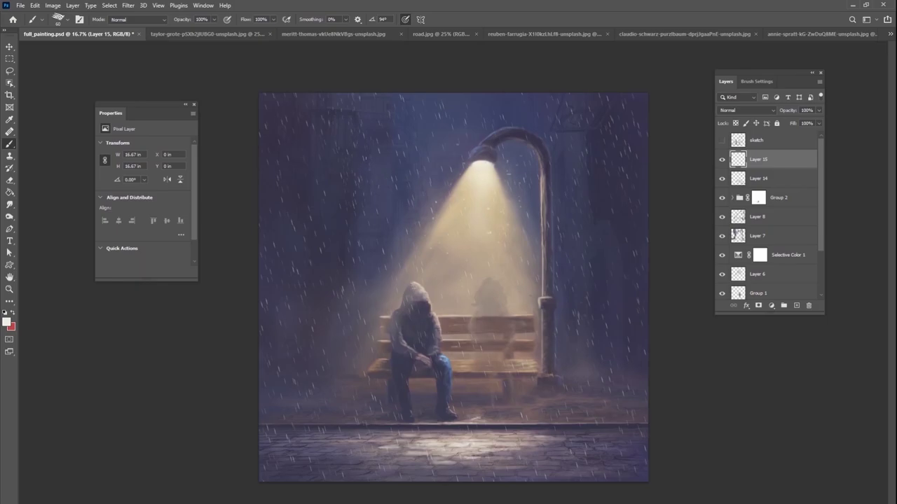
{"action": "right_click", "coordinate": [363, 158]}
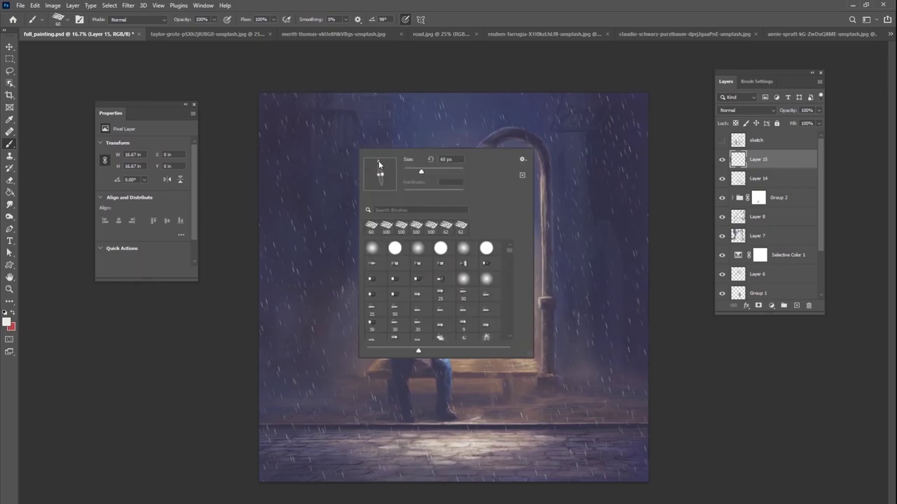
{"action": "left_click", "coordinate": [757, 81]}
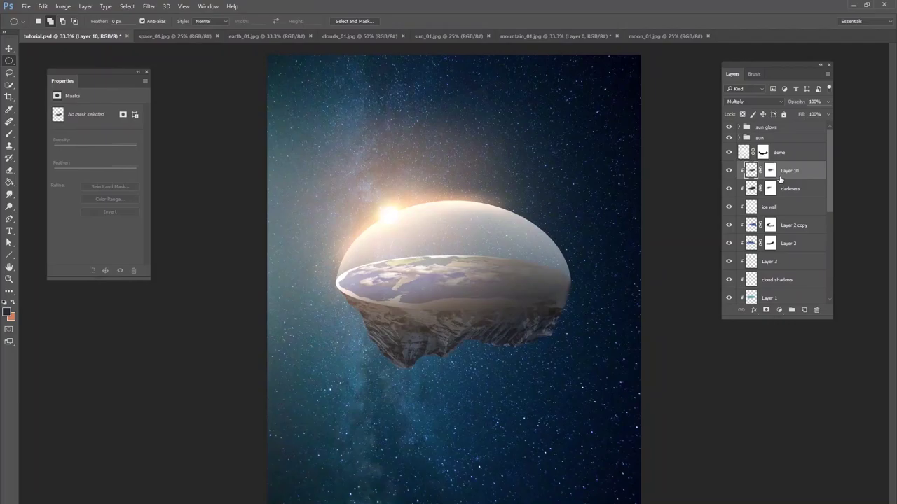
Step: Paste the moon image as a new layer named 'moon'
{"action": "key", "text": "ctrl+v"}
{"action": "double_click", "coordinate": [759, 171]}
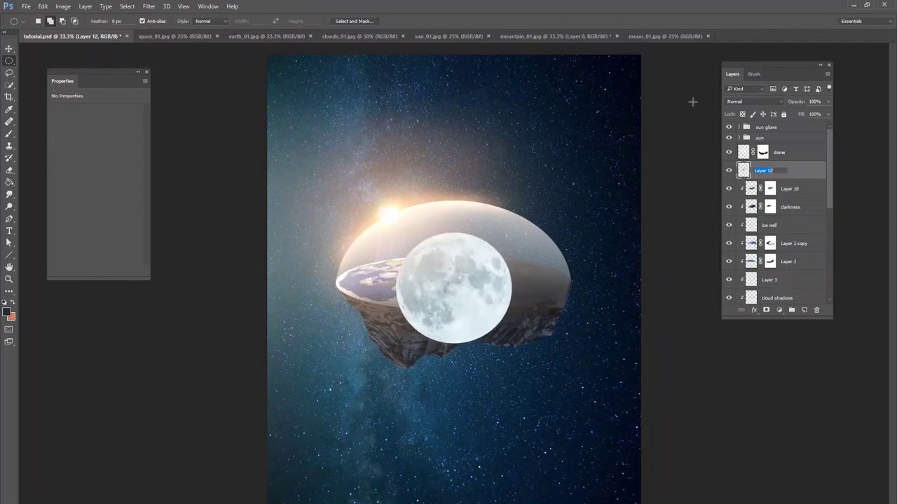
{"action": "type", "text": "moon"}
{"action": "key", "text": "Return"}
{"action": "left_click_drag", "start_coordinate": [95, 68], "coordinate": [83, 61]}
Step: Scale the moon down to a small round disc high inside the dome
{"action": "key", "text": "ctrl+t"}
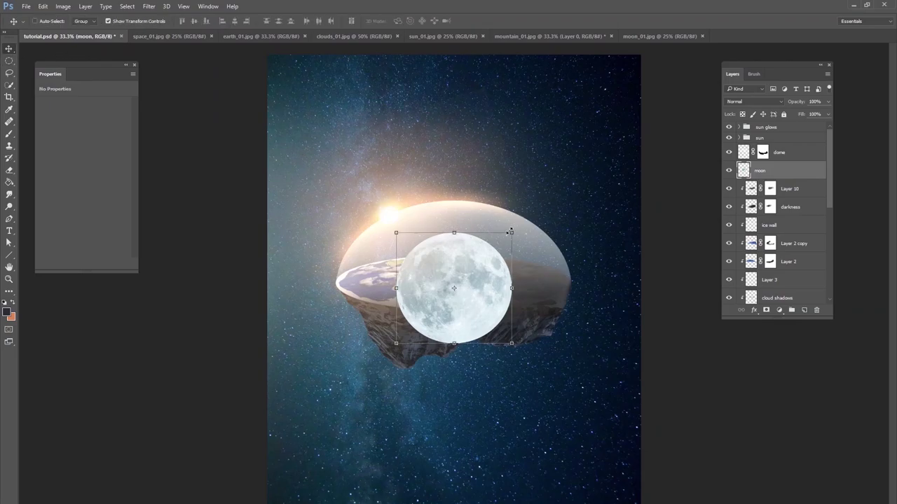
{"action": "mouse_move", "coordinate": [510, 232]}
{"action": "left_mouse_down"}
{"action": "mouse_move", "coordinate": [433, 294]}
{"action": "mouse_move", "coordinate": [414, 329]}
{"action": "mouse_move", "coordinate": [513, 253]}
{"action": "mouse_move", "coordinate": [511, 239]}
{"action": "left_mouse_up"}
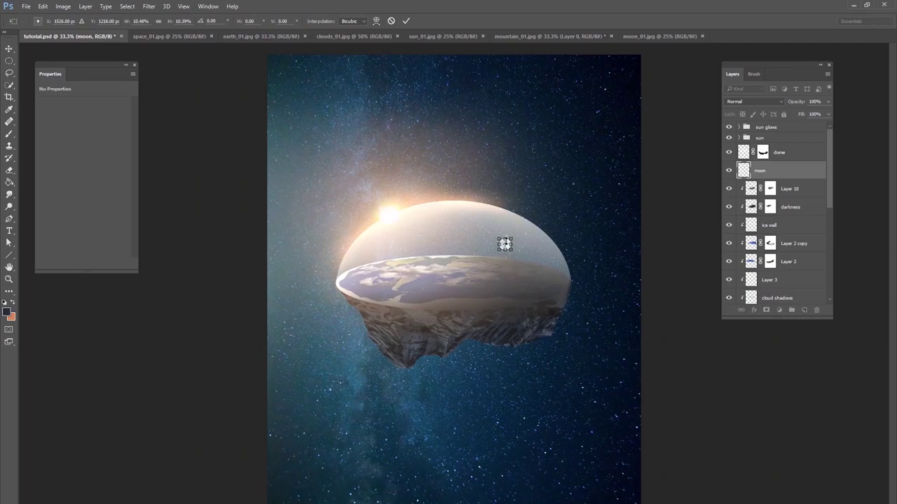
{"action": "left_click_drag", "start_coordinate": [505, 235], "coordinate": [504, 242]}
{"action": "scroll", "coordinate": [496, 233], "scroll_direction": "up", "scroll_amount": 5}
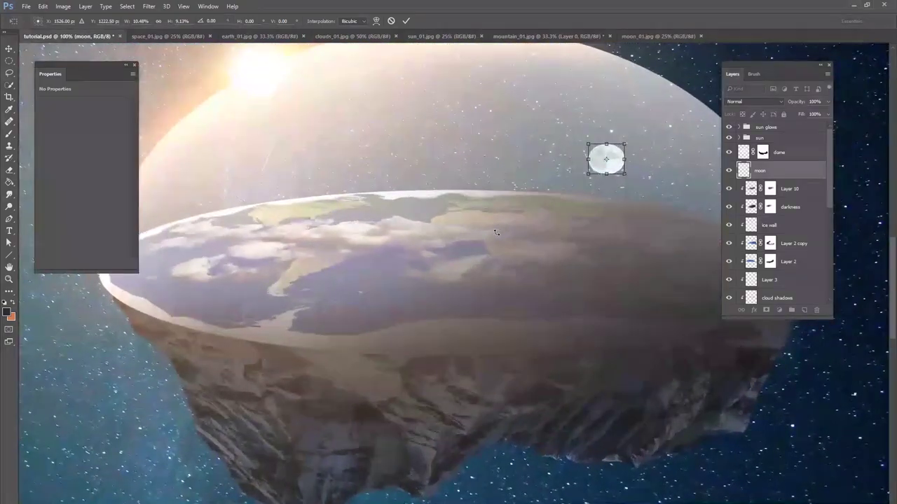
{"action": "scroll", "coordinate": [494, 231], "scroll_direction": "down", "scroll_amount": 3}
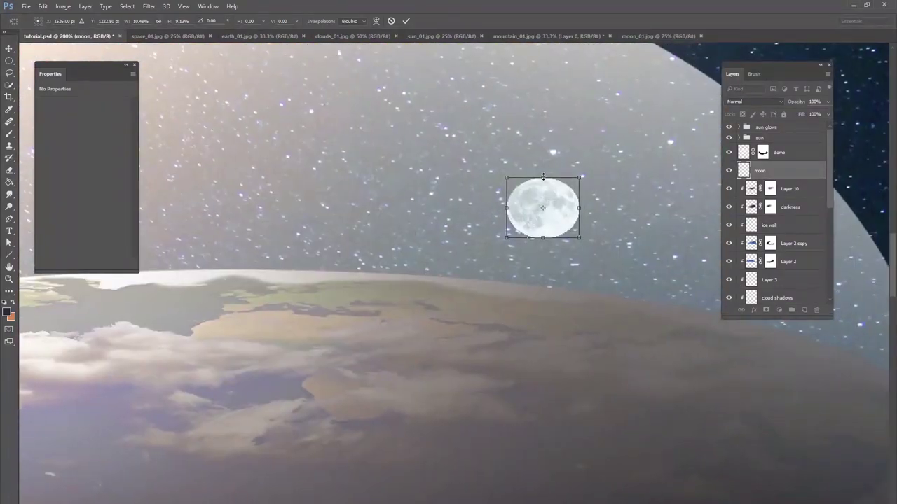
{"action": "left_click_drag", "start_coordinate": [543, 176], "coordinate": [550, 122]}
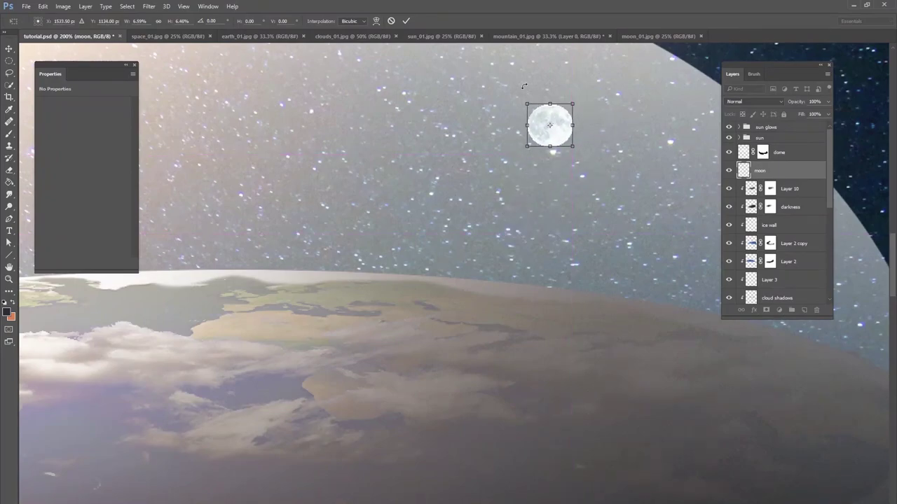
{"action": "left_click", "coordinate": [406, 21]}
Step: Add a Levels adjustment clipped to the moon with output white lowered to 62
{"action": "left_click", "coordinate": [778, 310]}
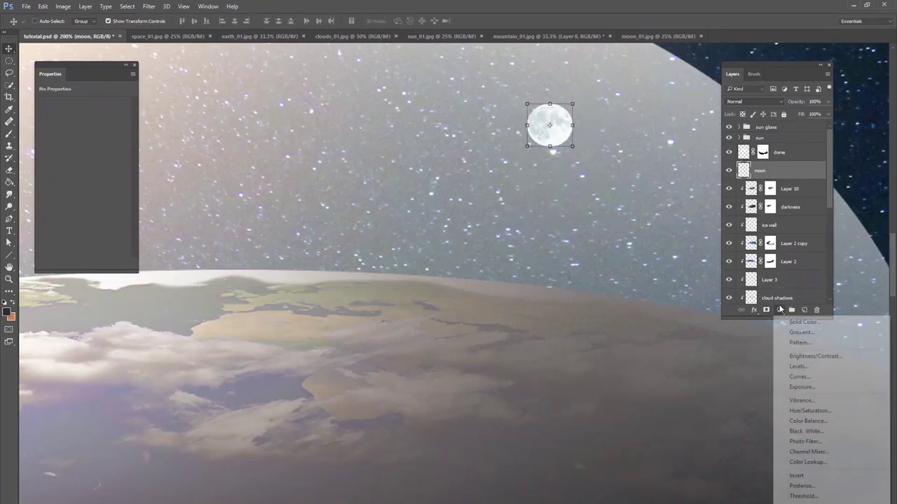
{"action": "left_click", "coordinate": [791, 367]}
{"action": "key", "text": "ctrl+alt+g"}
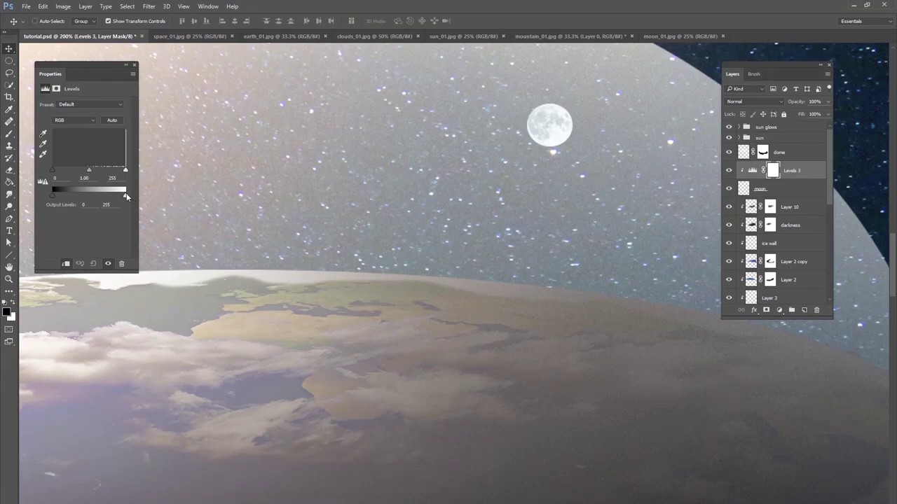
{"action": "left_click_drag", "start_coordinate": [126, 194], "coordinate": [69, 194]}
Step: Paint the Levels mask beside the moon with an 84 px brush
{"action": "key", "text": "b"}
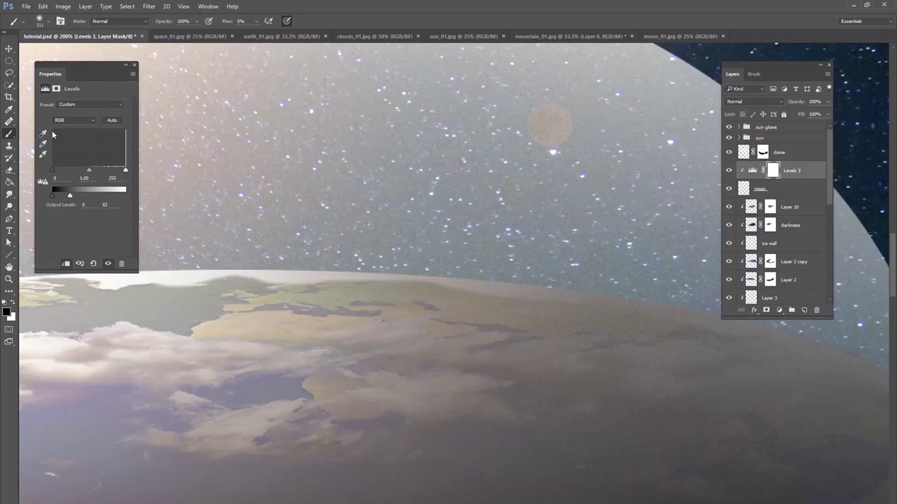
{"action": "right_click", "coordinate": [503, 180]}
{"action": "left_click", "coordinate": [587, 206]}
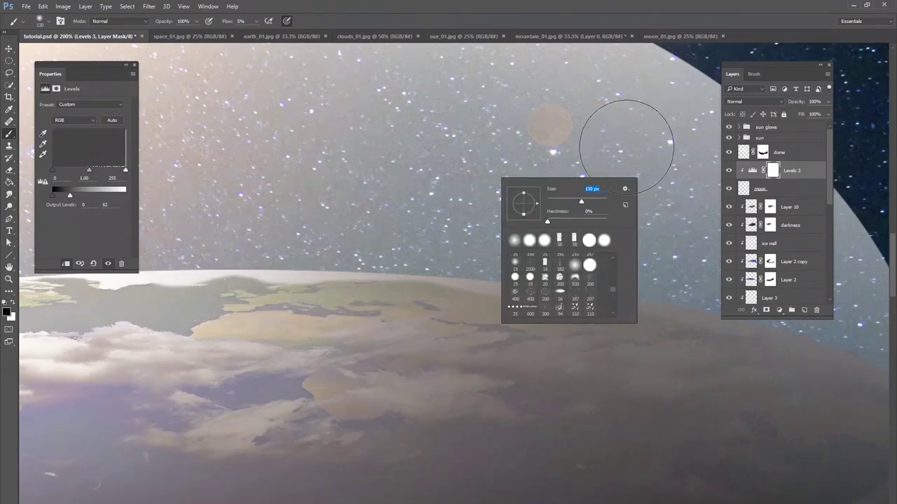
{"action": "left_click_drag", "start_coordinate": [598, 203], "coordinate": [576, 203]}
{"action": "key", "text": "Return"}
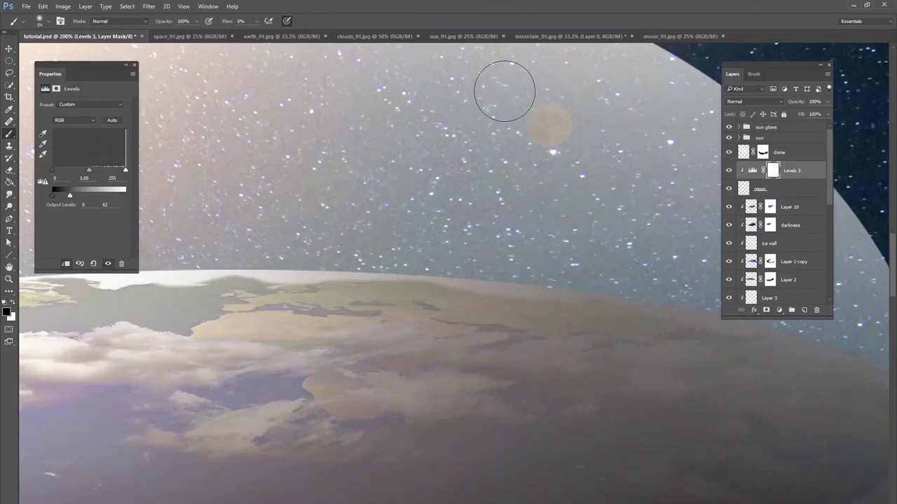
{"action": "key", "text": "ctrl+plus"}
{"action": "left_click_drag", "start_coordinate": [503, 91], "coordinate": [349, 294]}
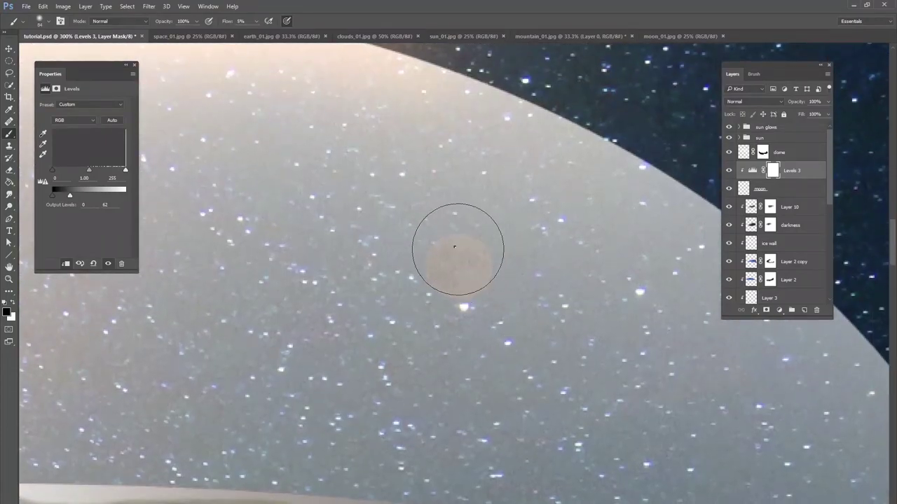
{"action": "right_click", "coordinate": [455, 249]}
{"action": "key", "text": "Return"}
{"action": "mouse_move", "coordinate": [398, 274]}
{"action": "left_mouse_down"}
{"action": "mouse_move", "coordinate": [414, 291]}
{"action": "mouse_move", "coordinate": [412, 246]}
{"action": "mouse_move", "coordinate": [467, 211]}
{"action": "mouse_move", "coordinate": [413, 241]}
{"action": "mouse_move", "coordinate": [433, 239]}
{"action": "mouse_move", "coordinate": [427, 304]}
{"action": "mouse_move", "coordinate": [402, 264]}
{"action": "mouse_move", "coordinate": [409, 242]}
{"action": "mouse_move", "coordinate": [443, 226]}
{"action": "mouse_move", "coordinate": [439, 284]}
{"action": "mouse_move", "coordinate": [449, 261]}
{"action": "mouse_move", "coordinate": [439, 249]}
{"action": "mouse_move", "coordinate": [398, 265]}
{"action": "left_mouse_up"}
Step: Zoom to 100% on the dome and add a new empty layer above Levels 3
{"action": "key", "text": "ctrl+0"}
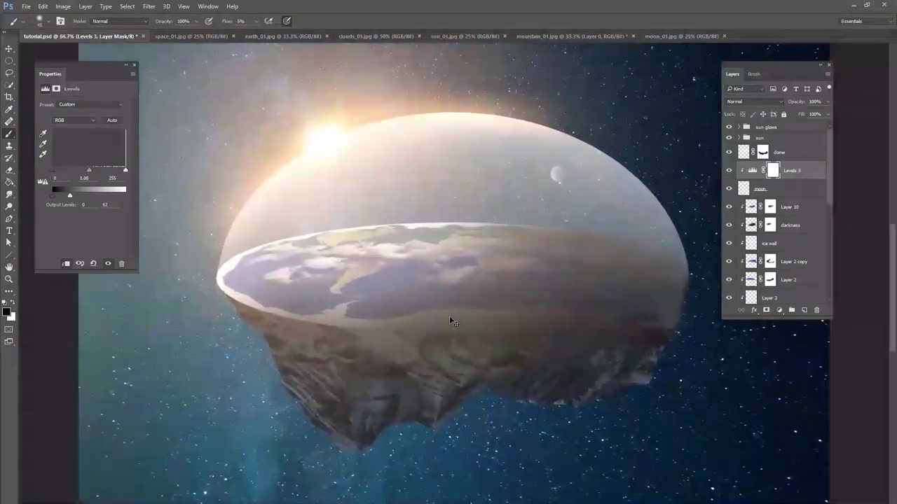
{"action": "key", "text": "ctrl+plus"}
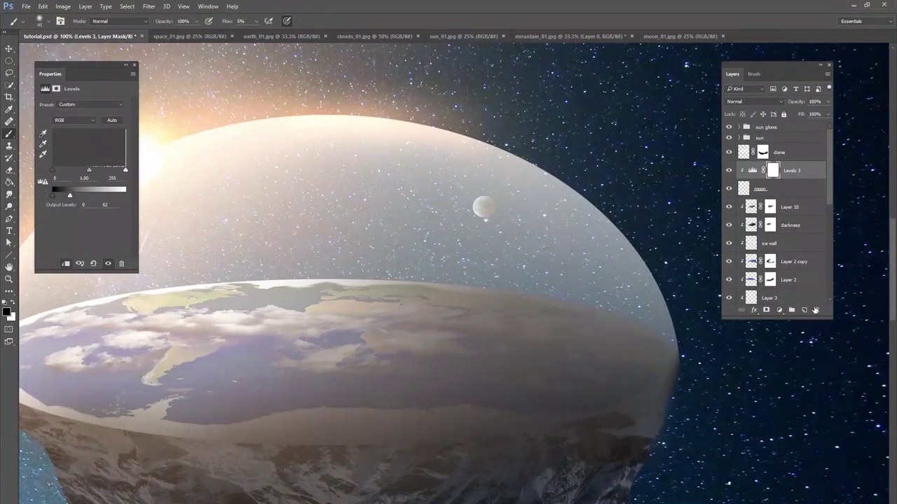
{"action": "left_click", "coordinate": [803, 309]}
Step: Clip Layer 12 to the moon in Multiply mode, shade the moon's upper-left side, and add a layer mask
{"action": "key", "text": "ctrl+alt+g"}
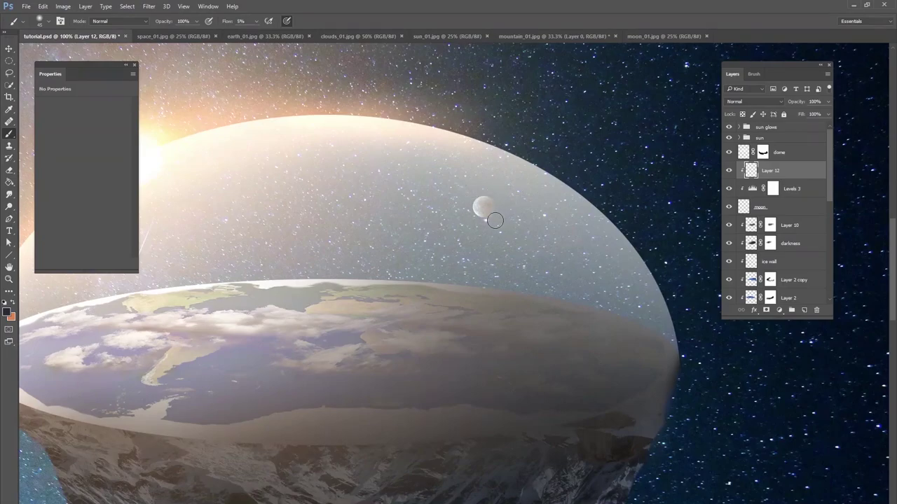
{"action": "left_click", "coordinate": [743, 103]}
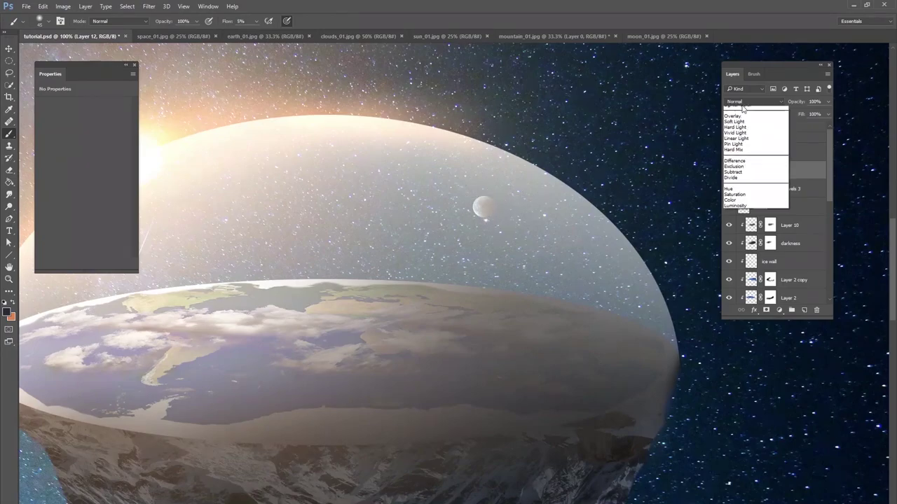
{"action": "left_click", "coordinate": [736, 129]}
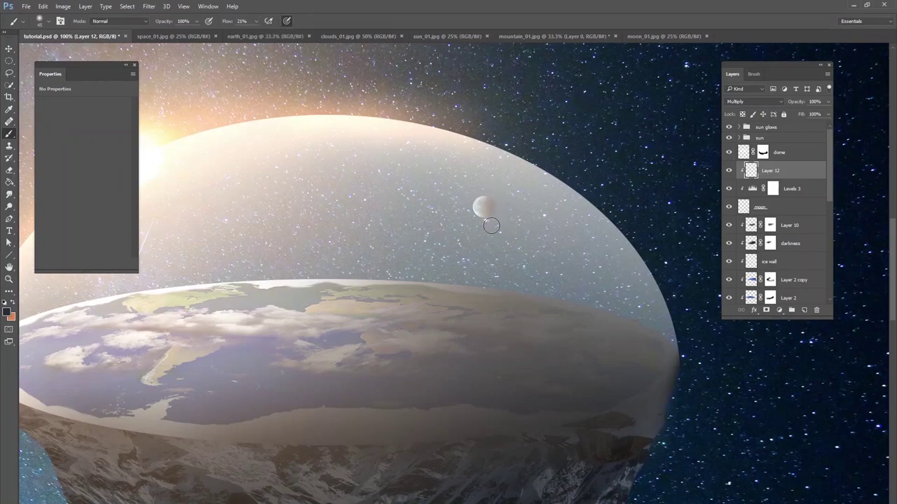
{"action": "mouse_move", "coordinate": [476, 226]}
{"action": "left_mouse_down"}
{"action": "mouse_move", "coordinate": [494, 202]}
{"action": "mouse_move", "coordinate": [486, 219]}
{"action": "mouse_move", "coordinate": [486, 199]}
{"action": "mouse_move", "coordinate": [484, 224]}
{"action": "mouse_move", "coordinate": [500, 208]}
{"action": "left_mouse_up"}
{"action": "left_click", "coordinate": [766, 310]}
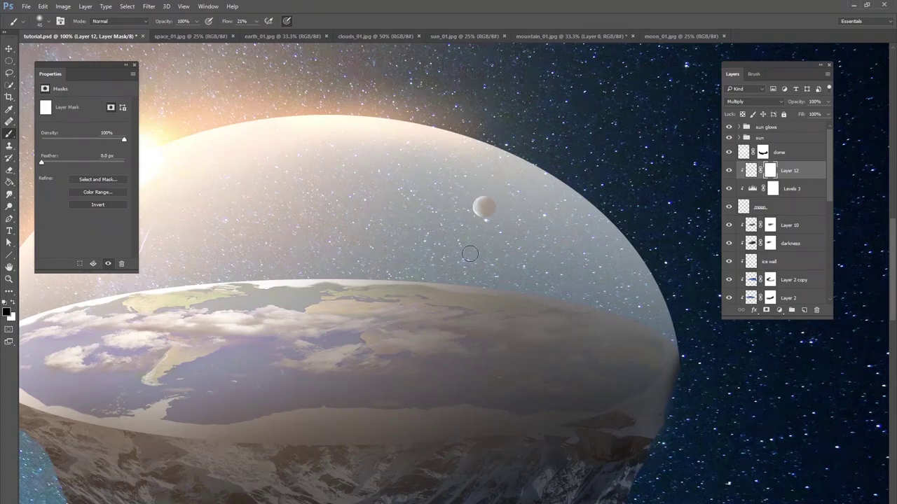
{"action": "key", "text": "ctrl+0"}
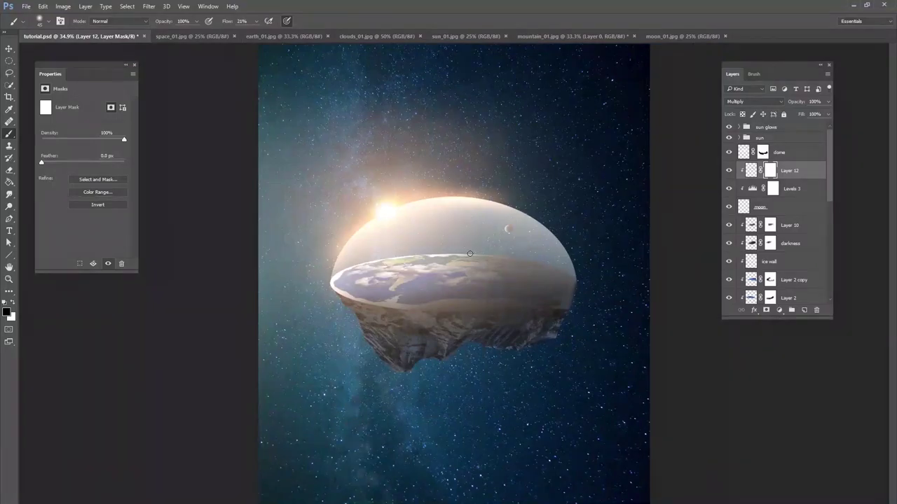
Step: Group the moon, Levels 3 and shading layers into a group named 'moon'
{"action": "left_click", "coordinate": [793, 189], "text": "shift"}
{"action": "left_click", "coordinate": [770, 206], "text": "shift"}
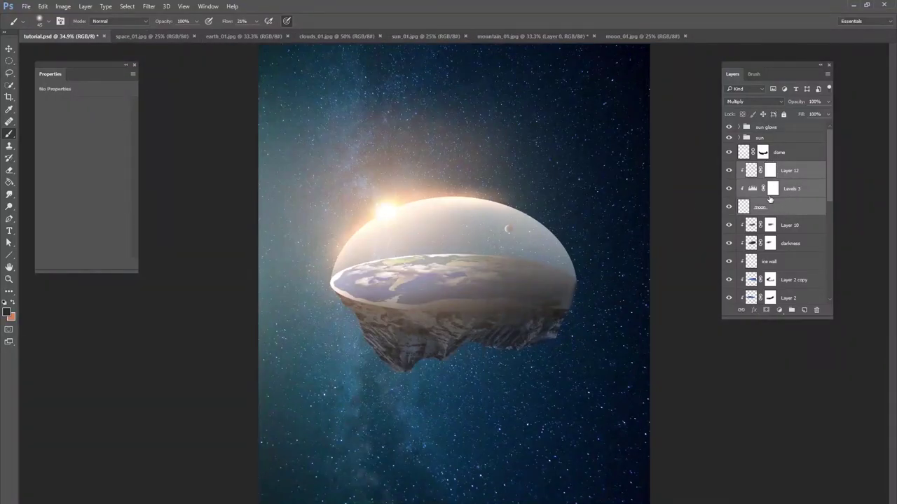
{"action": "key", "text": "ctrl+g"}
{"action": "double_click", "coordinate": [755, 165]}
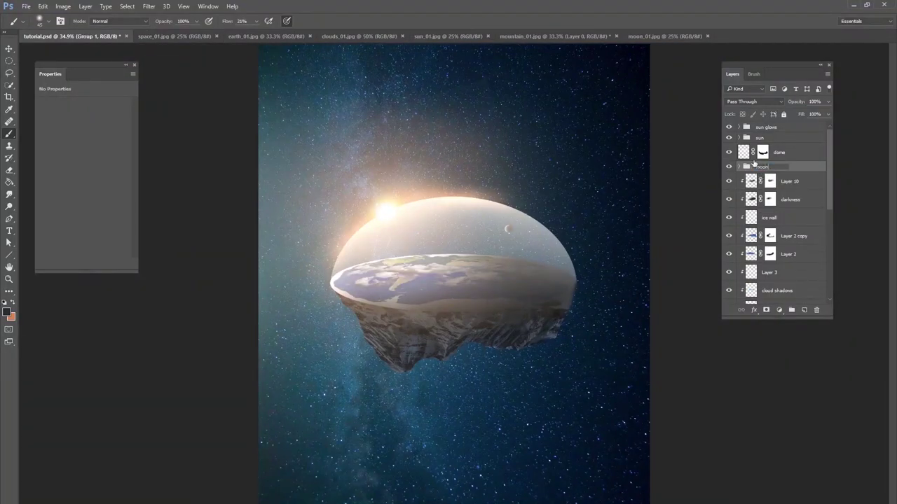
{"action": "key", "text": "Return"}
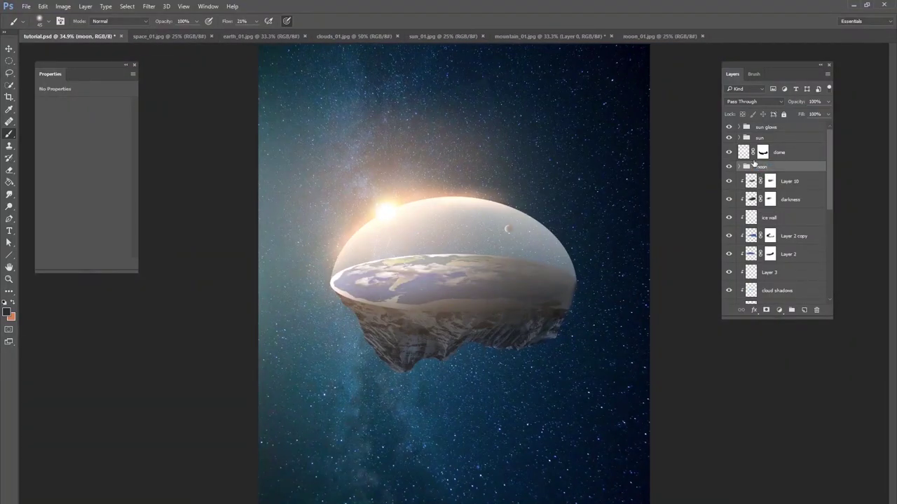
Step: Nudge the moon group slightly down-left, then select the sun glows group
{"action": "left_click", "coordinate": [9, 48]}
{"action": "left_click_drag", "start_coordinate": [519, 226], "coordinate": [506, 225]}
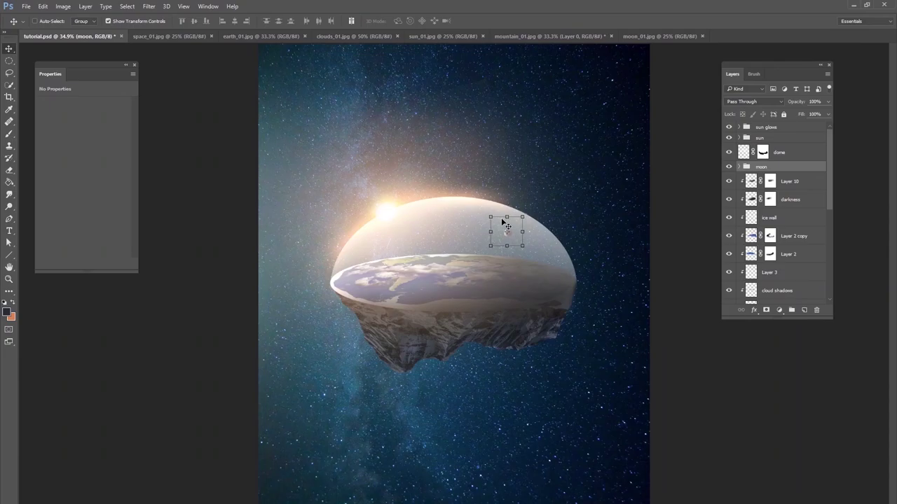
{"action": "left_click", "coordinate": [798, 236]}
{"action": "left_click", "coordinate": [817, 213]}
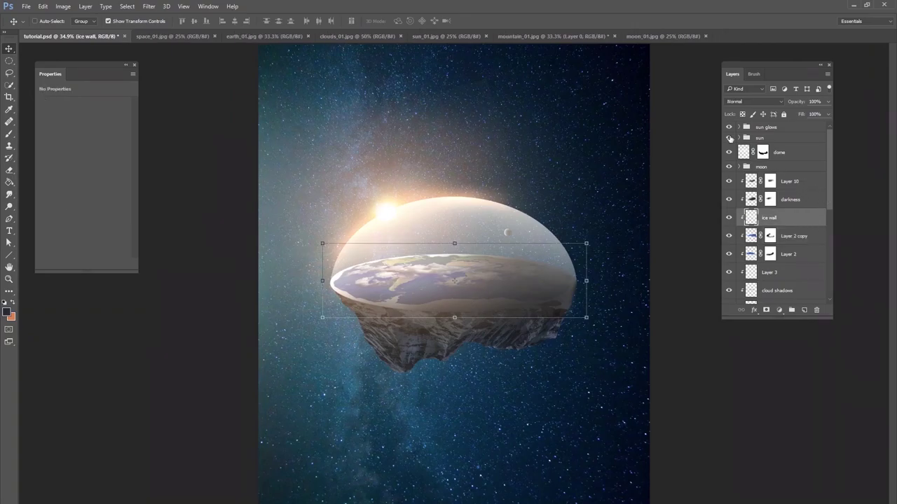
{"action": "left_click", "coordinate": [774, 128]}
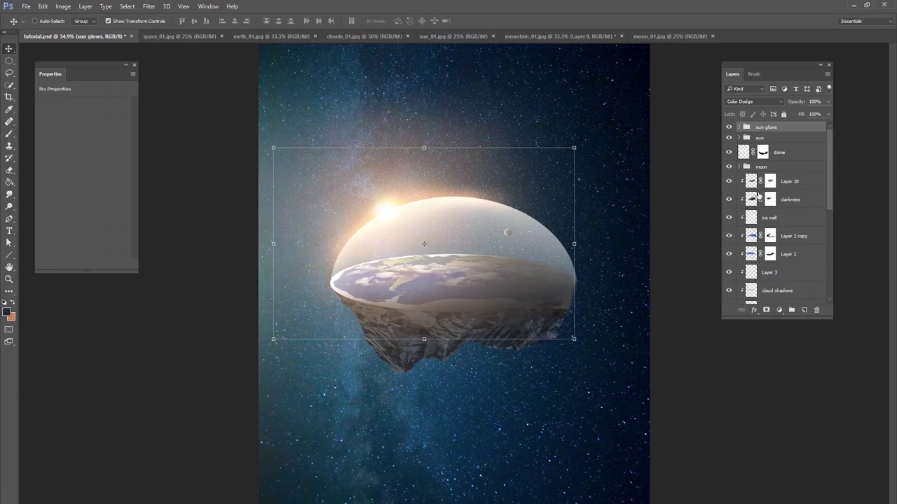
Step: Add a Selective Color adjustment on top with Cyans at Cyan +39, Magenta -5, Yellow +7
{"action": "left_click", "coordinate": [779, 310]}
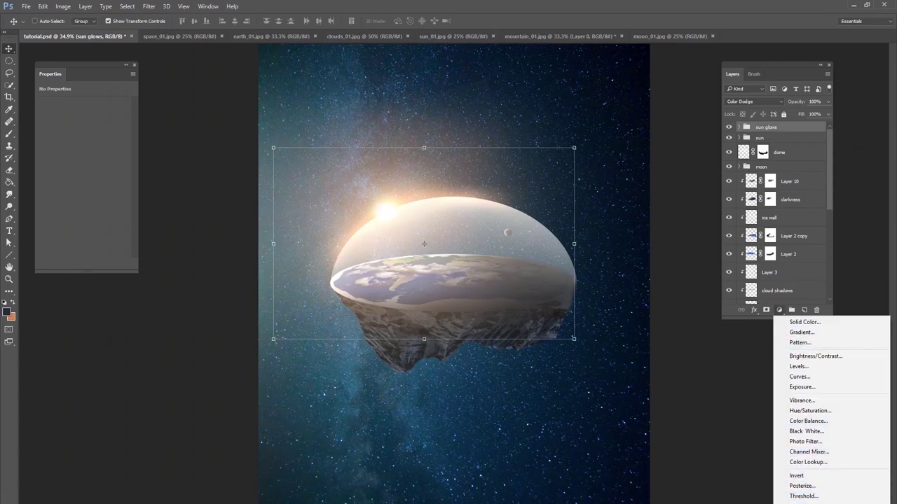
{"action": "left_click", "coordinate": [773, 484]}
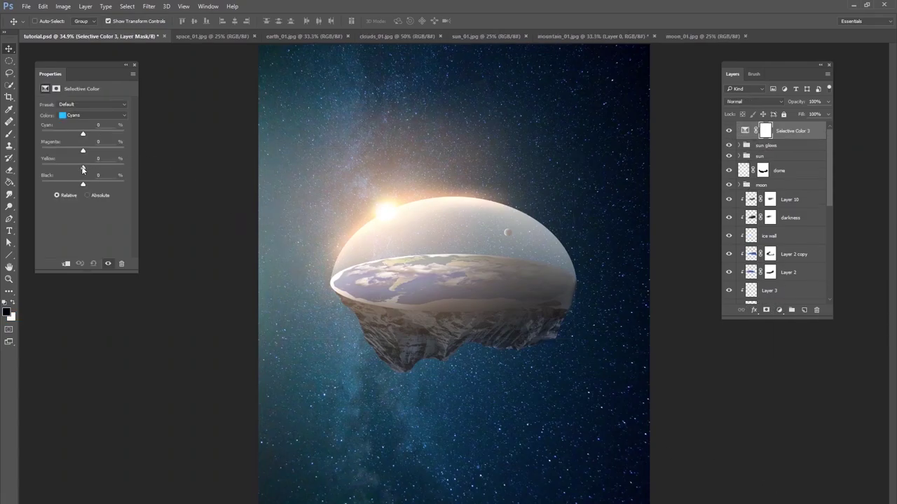
{"action": "mouse_move", "coordinate": [82, 137]}
{"action": "left_mouse_down"}
{"action": "mouse_move", "coordinate": [71, 134]}
{"action": "mouse_move", "coordinate": [98, 138]}
{"action": "mouse_move", "coordinate": [54, 170]}
{"action": "mouse_move", "coordinate": [86, 169]}
{"action": "mouse_move", "coordinate": [68, 151]}
{"action": "mouse_move", "coordinate": [81, 151]}
{"action": "left_mouse_up"}
{"action": "left_click", "coordinate": [779, 311]}
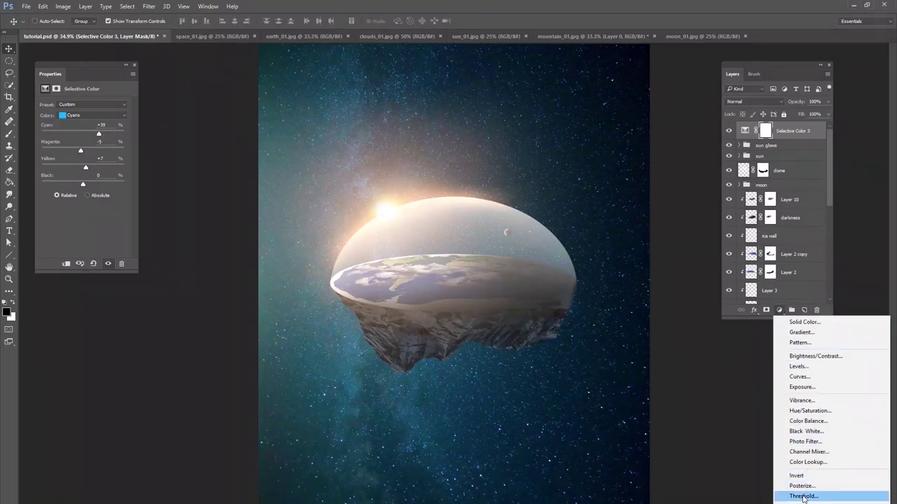
Step: Add a dark-navy-to-light-blue Gradient Map and blend it in Overlay mode
{"action": "left_click", "coordinate": [792, 491]}
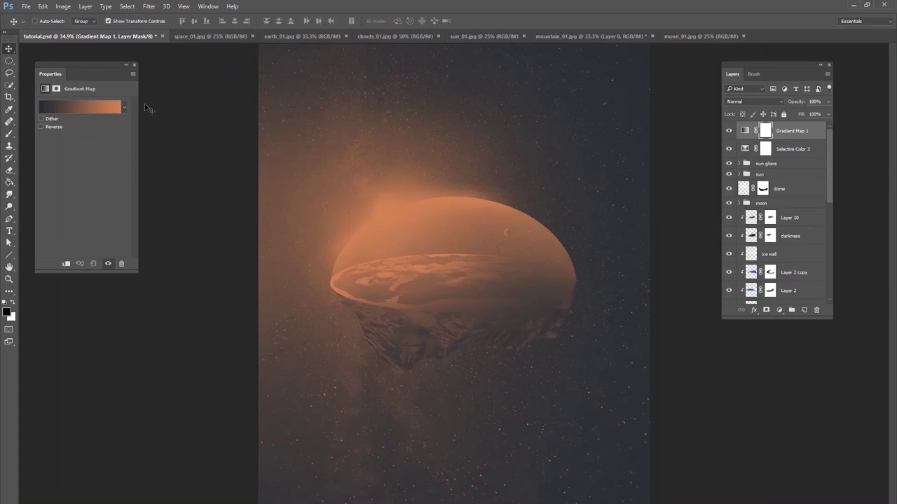
{"action": "left_click", "coordinate": [99, 114]}
{"action": "left_click", "coordinate": [304, 274]}
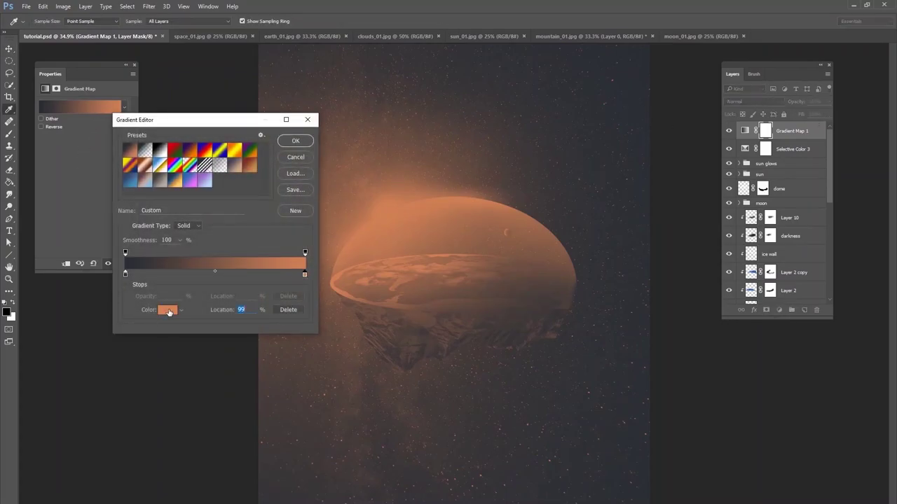
{"action": "left_click", "coordinate": [168, 311]}
{"action": "left_click", "coordinate": [430, 214]}
{"action": "left_click", "coordinate": [594, 262]}
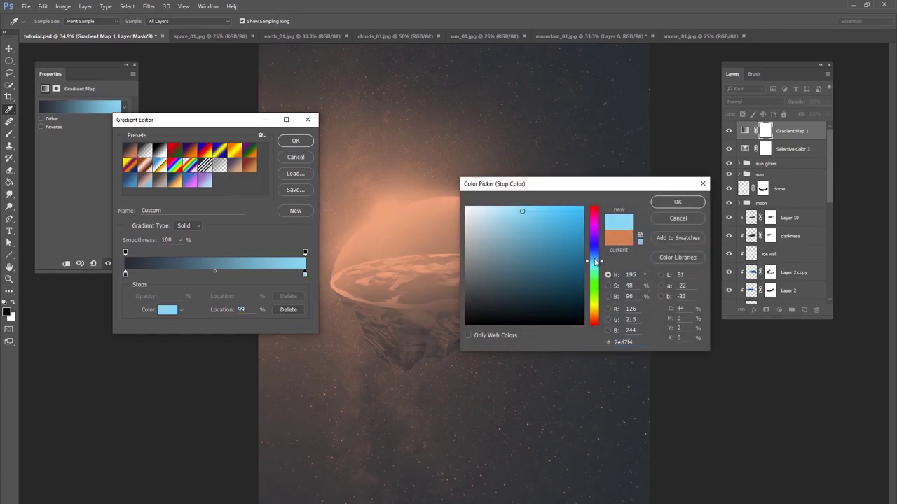
{"action": "left_click_drag", "start_coordinate": [594, 262], "coordinate": [594, 257]}
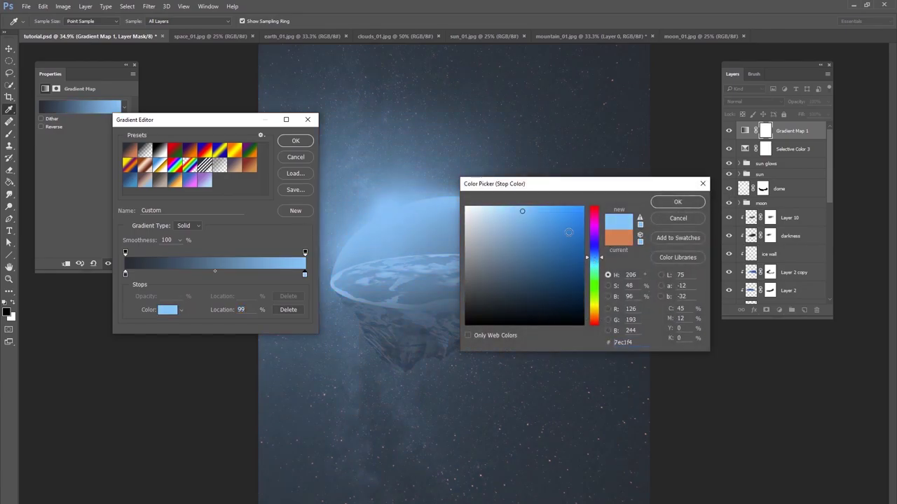
{"action": "left_click", "coordinate": [677, 202]}
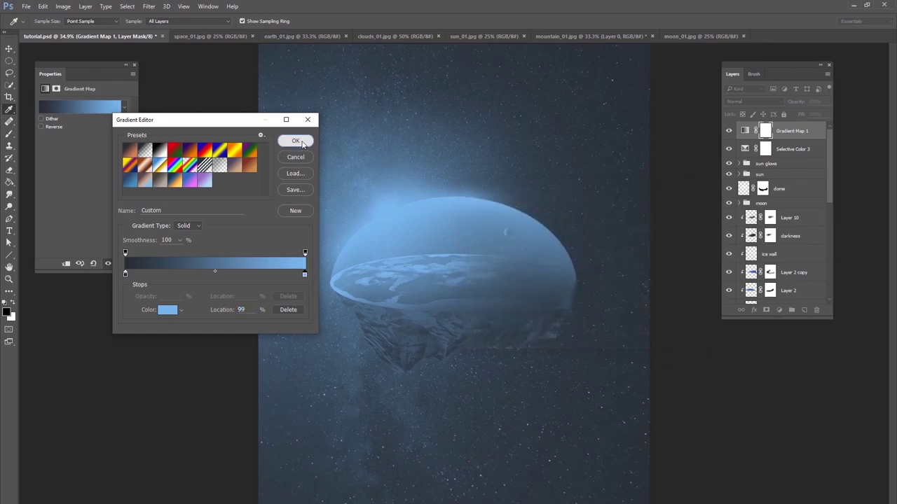
{"action": "left_click", "coordinate": [295, 141]}
{"action": "left_click", "coordinate": [753, 102]}
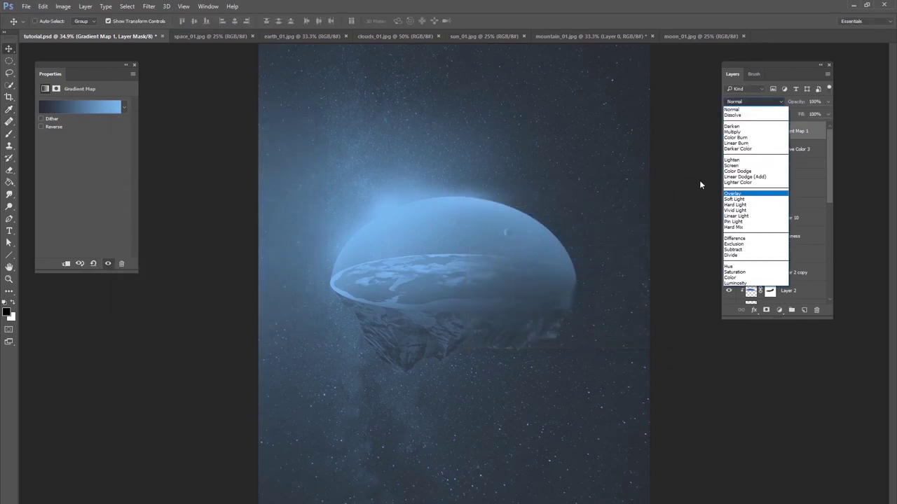
{"action": "left_click", "coordinate": [764, 194]}
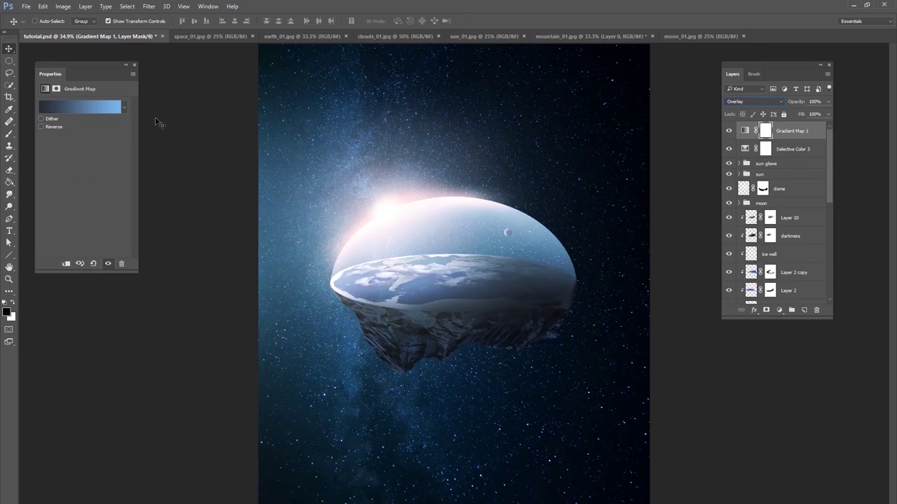
Step: Change the Gradient Map's right colour stop to peach orange eb906c
{"action": "left_click", "coordinate": [114, 110]}
{"action": "left_click", "coordinate": [304, 273]}
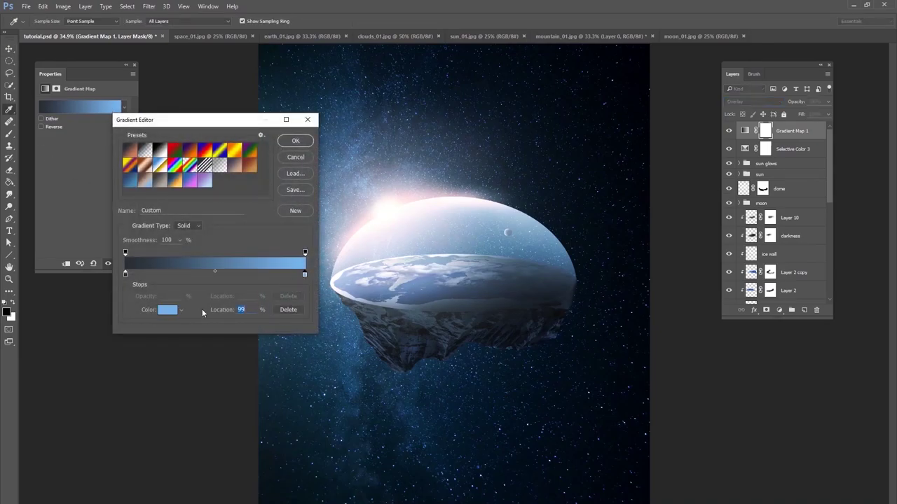
{"action": "left_click", "coordinate": [169, 310]}
{"action": "left_click", "coordinate": [594, 308]}
{"action": "left_click", "coordinate": [594, 309]}
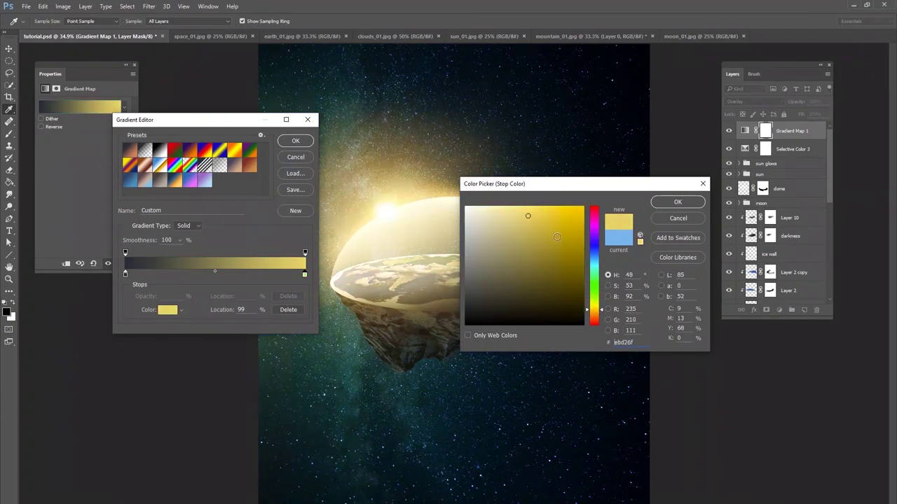
{"action": "left_click", "coordinate": [537, 221]}
{"action": "left_click", "coordinate": [594, 319]}
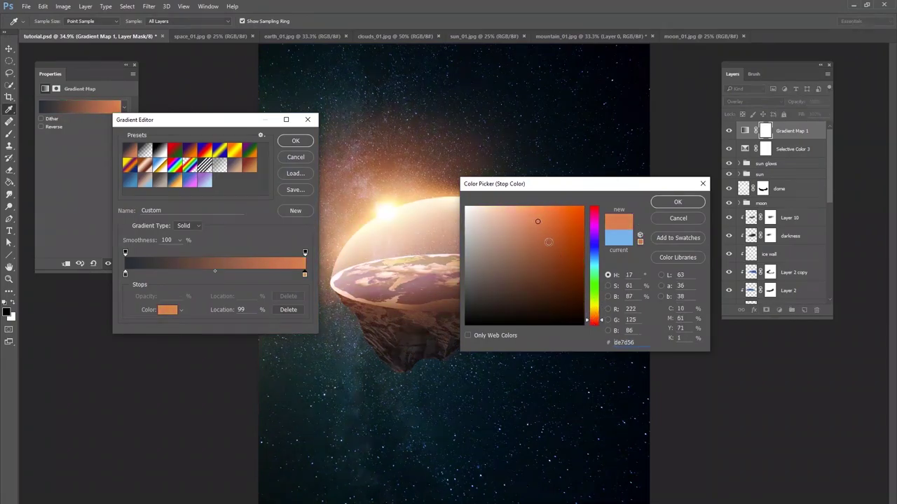
{"action": "left_click", "coordinate": [529, 215]}
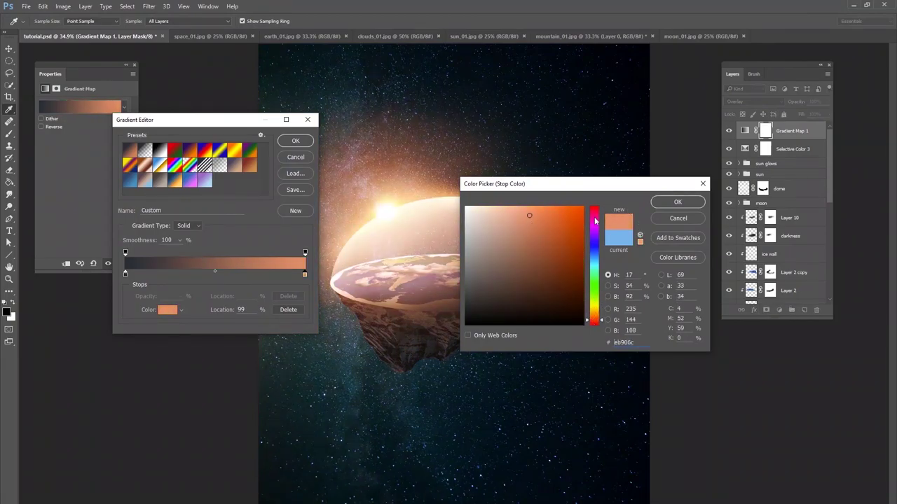
{"action": "left_click", "coordinate": [677, 202]}
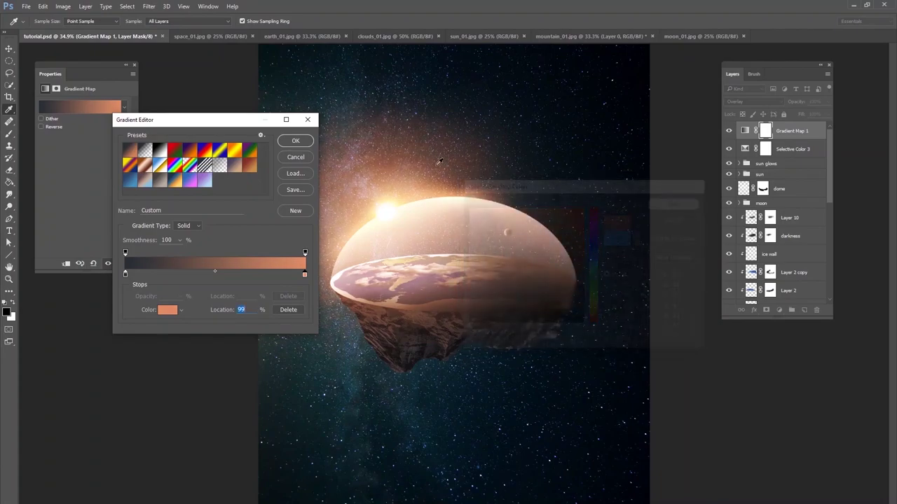
{"action": "left_click", "coordinate": [296, 140]}
Step: Set the Gradient Map's left colour stop to dark blue for a blue-to-orange gradient
{"action": "left_click", "coordinate": [59, 107]}
{"action": "left_click", "coordinate": [126, 273]}
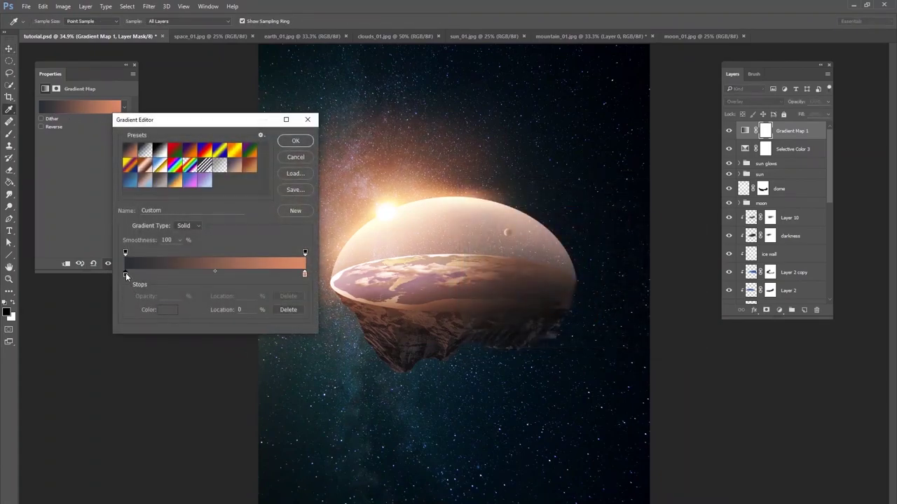
{"action": "left_click", "coordinate": [168, 309]}
{"action": "left_click", "coordinate": [556, 253]}
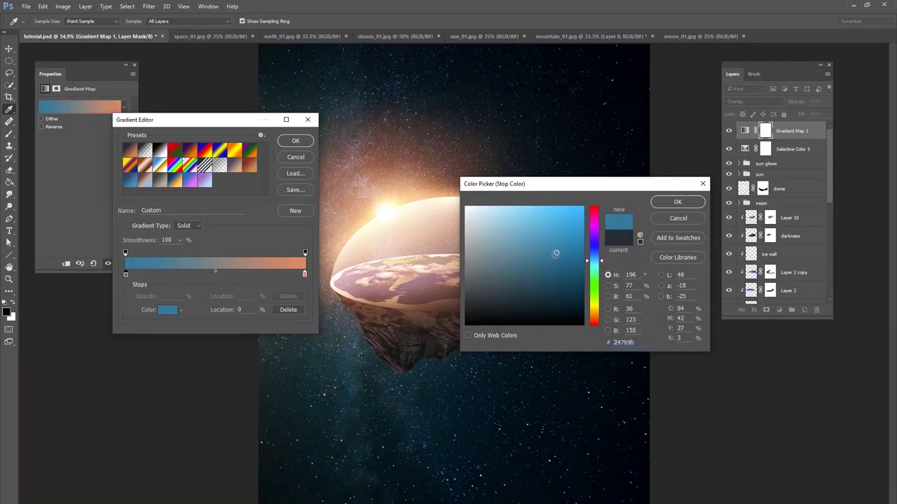
{"action": "left_click_drag", "start_coordinate": [552, 260], "coordinate": [545, 273]}
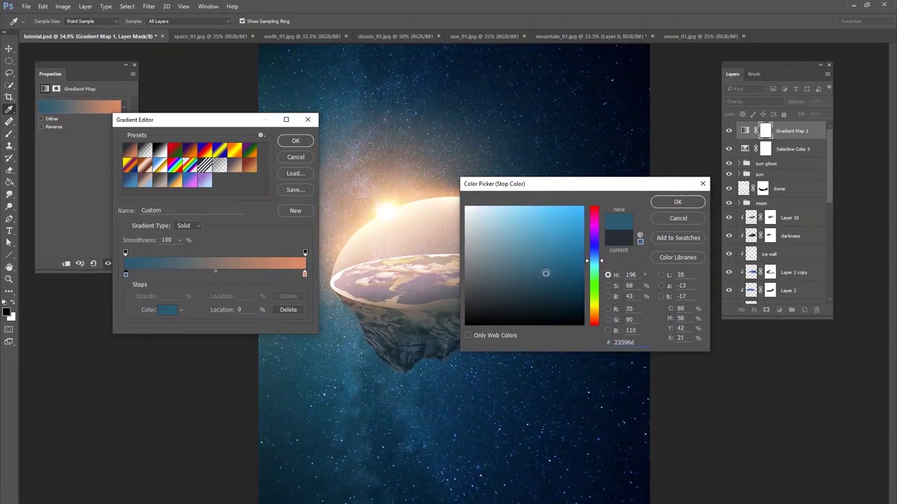
{"action": "mouse_move", "coordinate": [596, 261]}
{"action": "left_mouse_down"}
{"action": "mouse_move", "coordinate": [596, 271]}
{"action": "mouse_move", "coordinate": [597, 260]}
{"action": "left_mouse_up"}
{"action": "left_click", "coordinate": [546, 266]}
{"action": "left_click", "coordinate": [674, 203]}
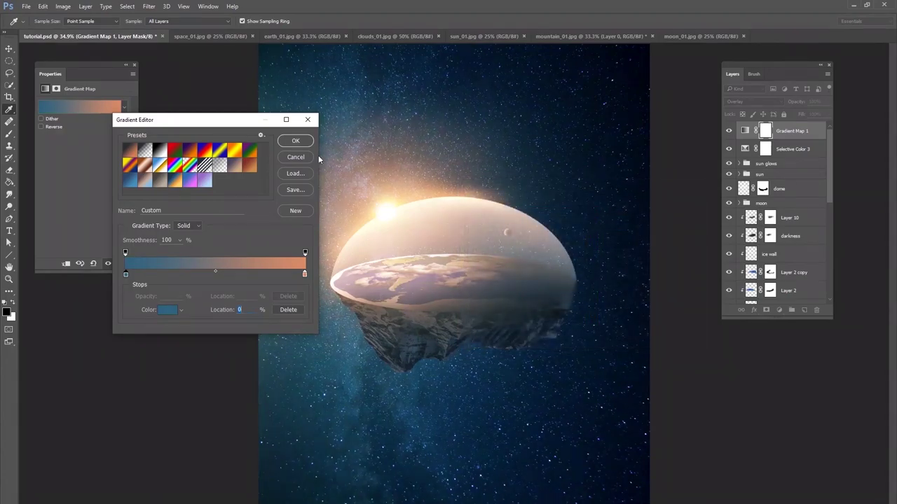
{"action": "left_click", "coordinate": [296, 142]}
{"action": "key", "text": "v"}
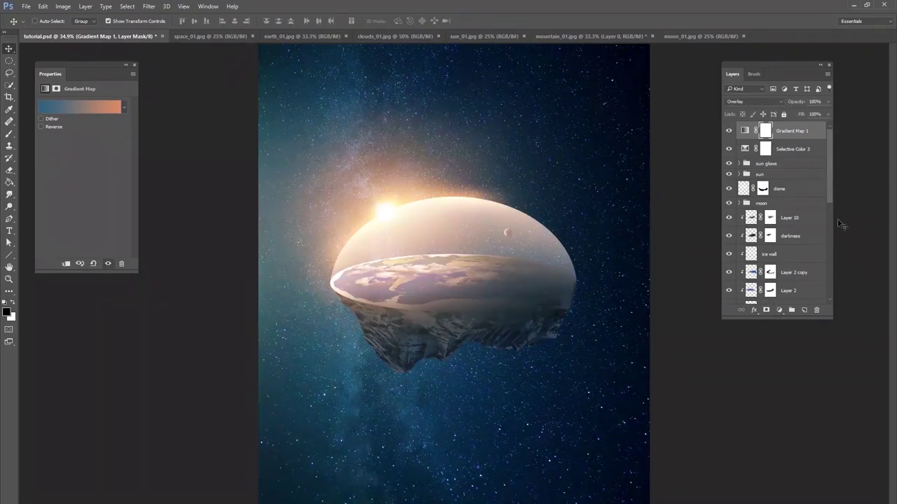
Step: Add a Levels adjustment above the space background with midtones at 1.28
{"action": "scroll", "coordinate": [829, 221], "scroll_direction": "down", "scroll_amount": 10}
{"action": "left_click", "coordinate": [778, 277]}
{"action": "left_click", "coordinate": [777, 313]}
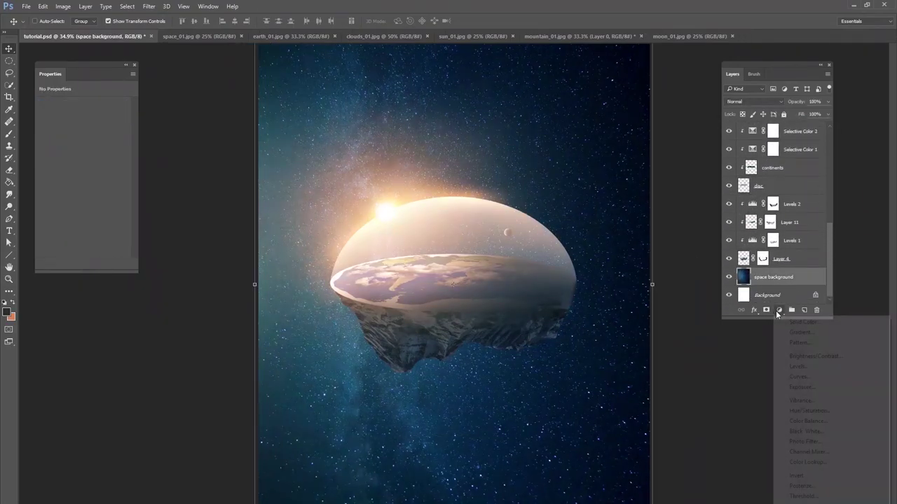
{"action": "left_click", "coordinate": [798, 367]}
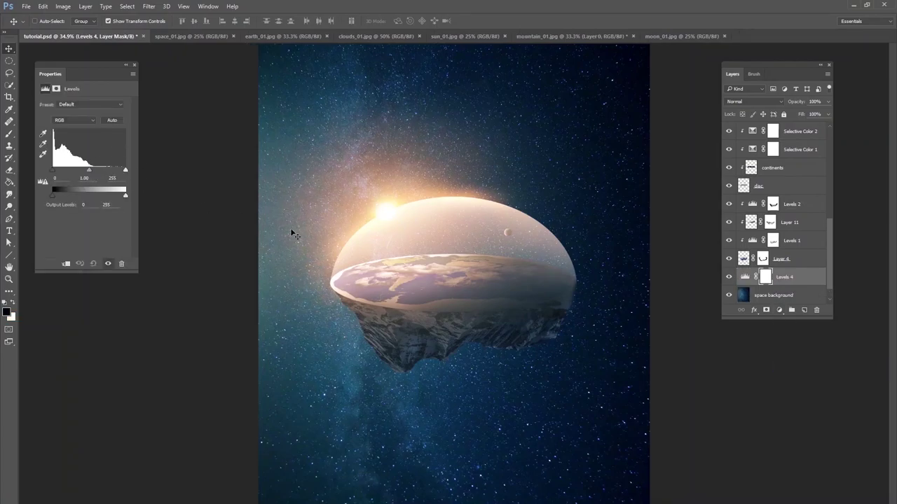
{"action": "left_click_drag", "start_coordinate": [90, 171], "coordinate": [110, 171]}
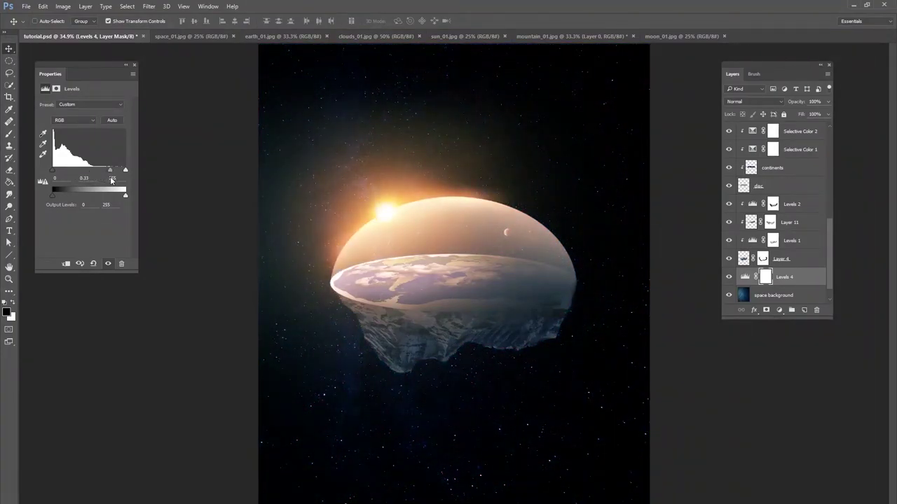
{"action": "left_click_drag", "start_coordinate": [111, 178], "coordinate": [85, 179]}
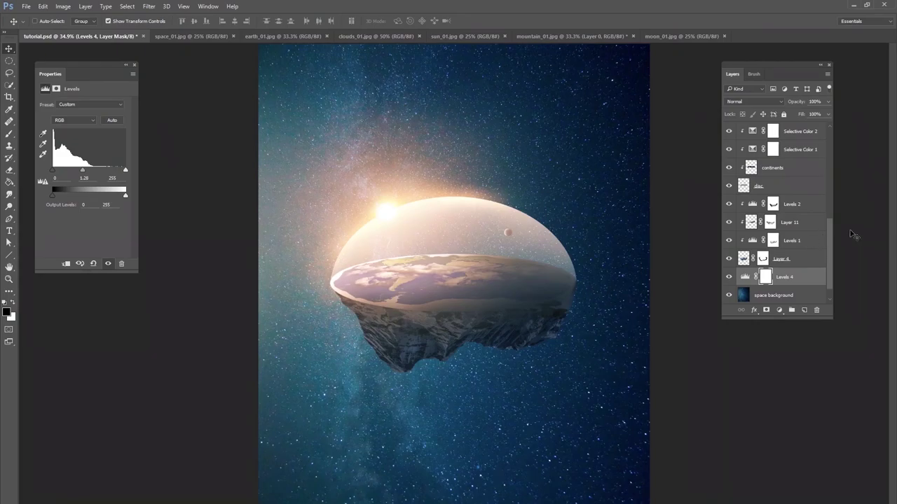
Step: Turn off Gradient Map 1 and Selective Color 3 to compare the ungraded composite
{"action": "left_click_drag", "start_coordinate": [832, 231], "coordinate": [837, 130]}
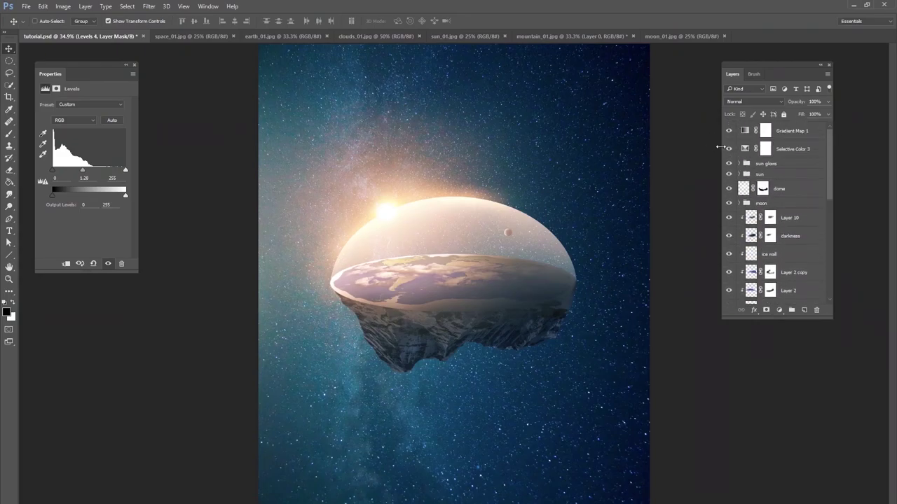
{"action": "left_click", "coordinate": [728, 132]}
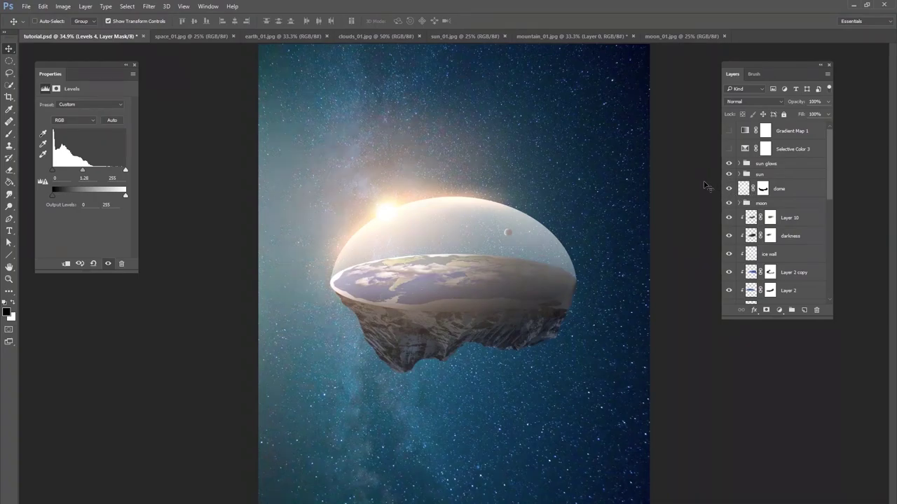